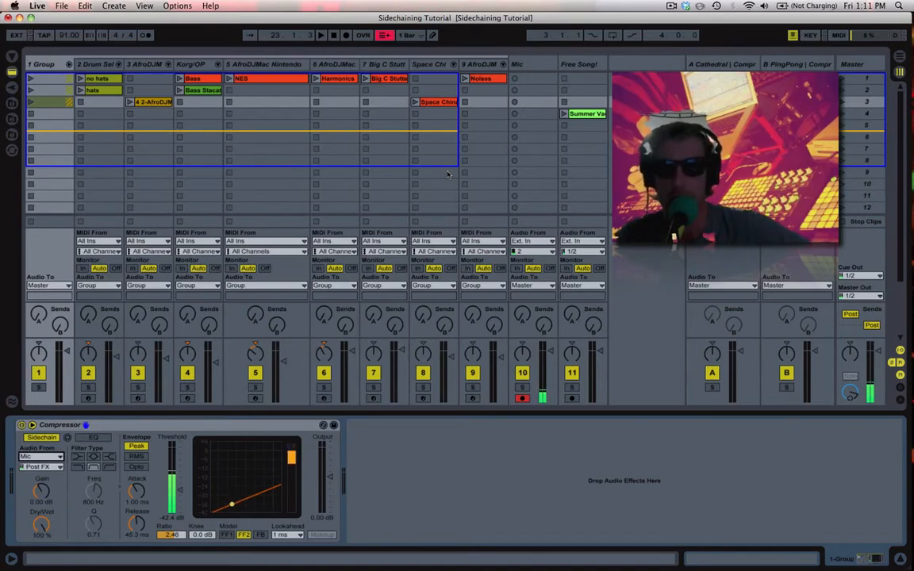
Start playback and inspect the Compressor devices on the Group and Mic tracks.
key(space)
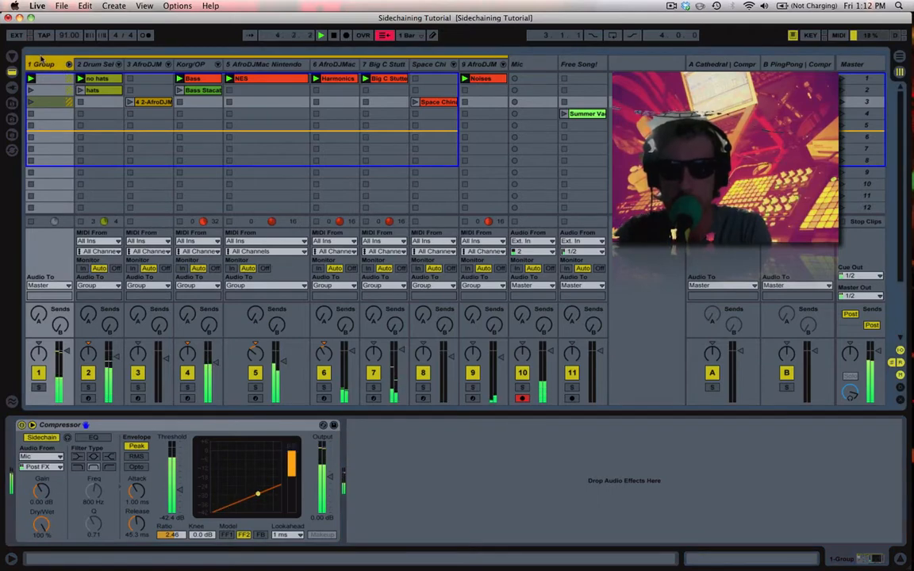
click(123, 425)
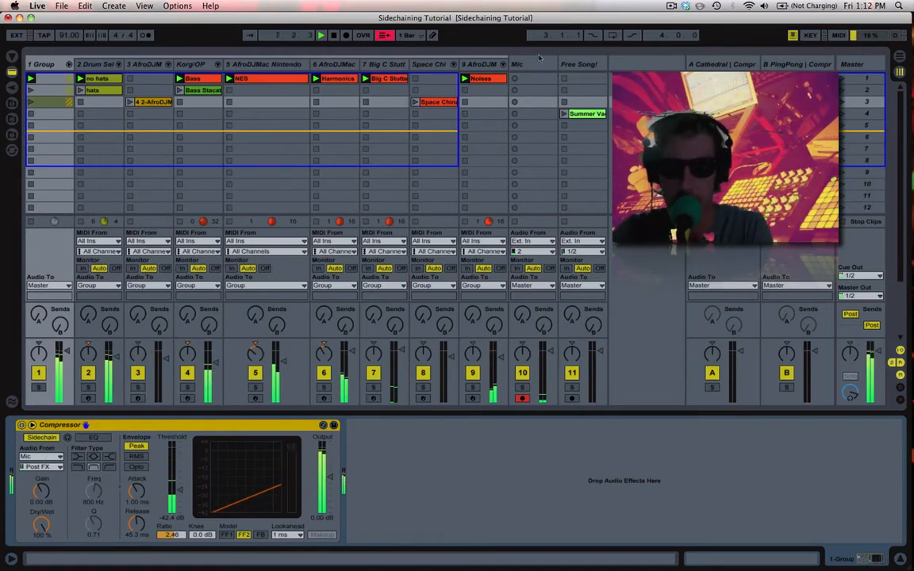
click(529, 64)
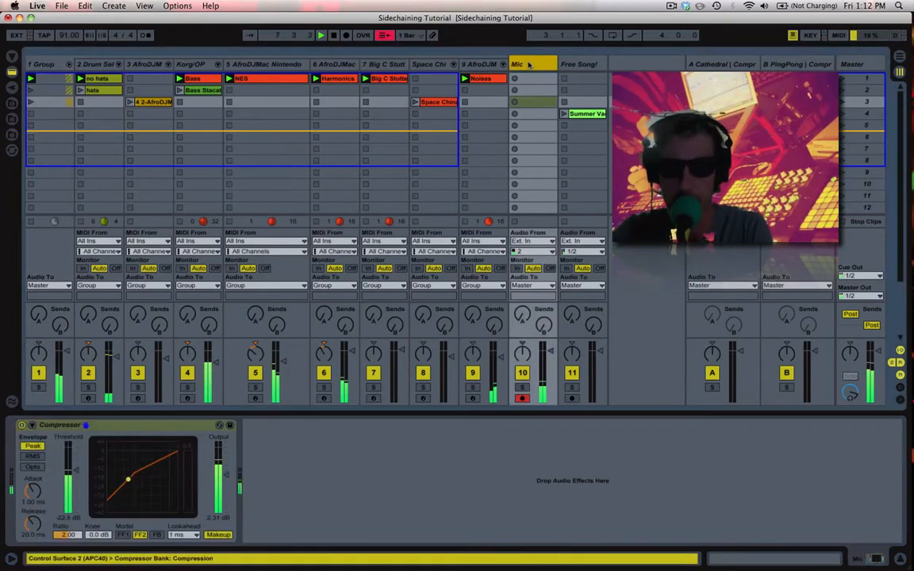
Return to the Group track and compare the sound with its mic-sidechained Compressor bypassed and active.
click(64, 65)
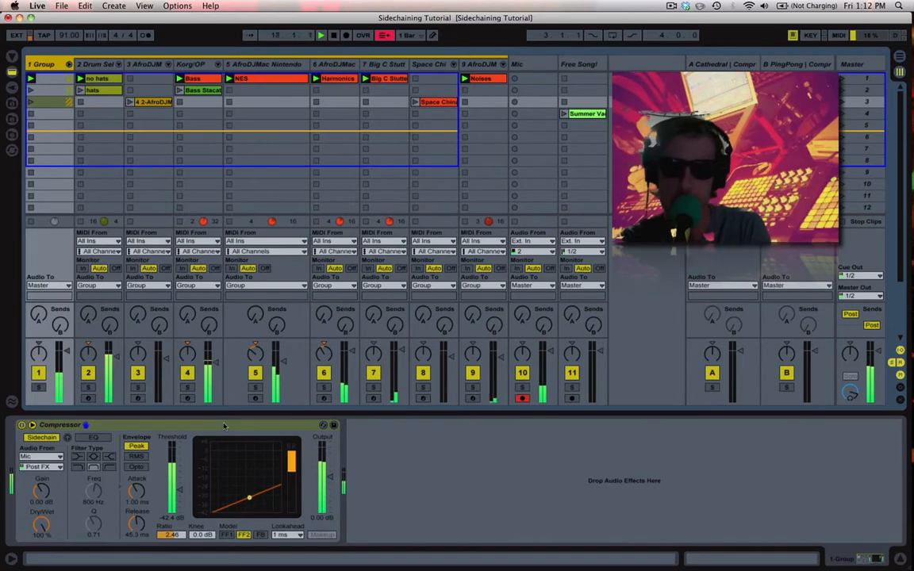
click(21, 425)
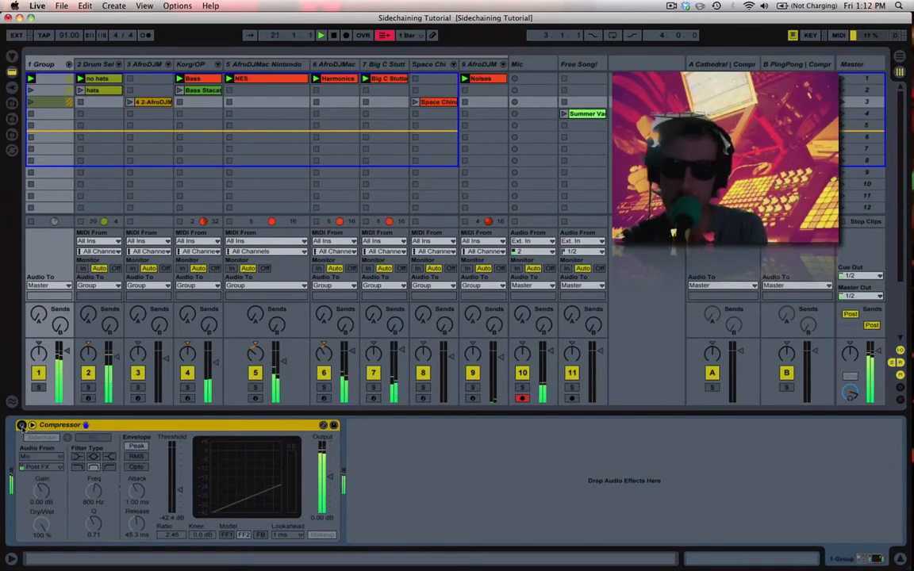
click(22, 425)
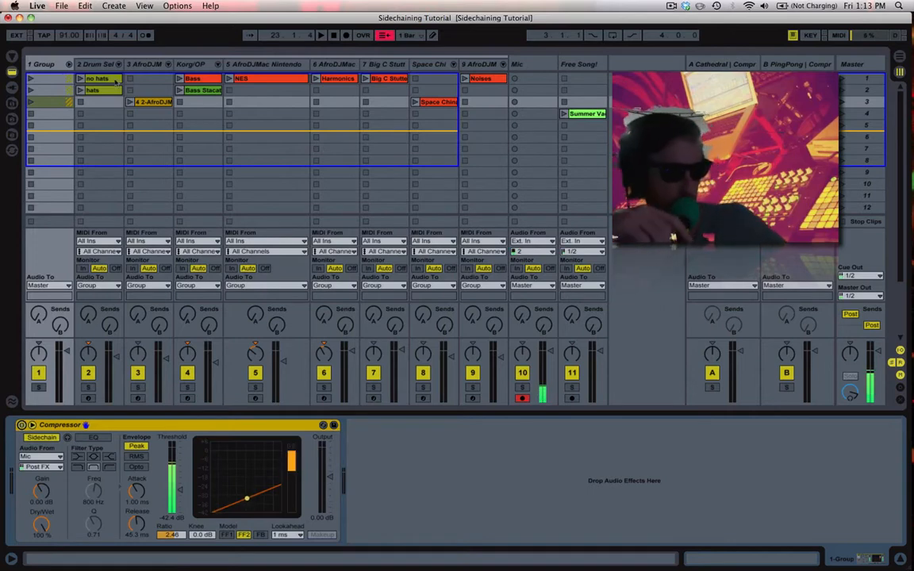
Restart playback and compare the Korg/OP bass track with its sidechained Compressor bypassed and active.
key(space)
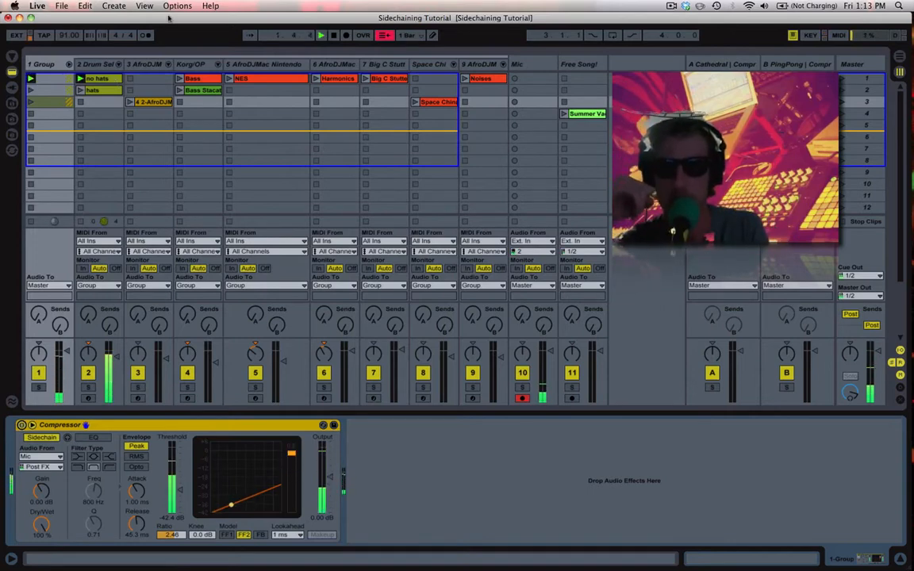
click(191, 65)
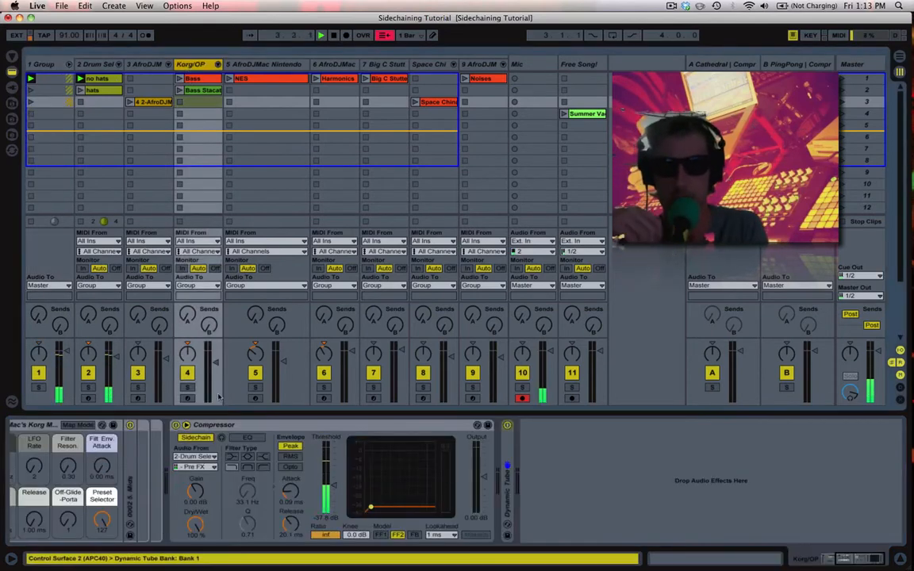
click(176, 426)
scroll(177, 429, left, 5)
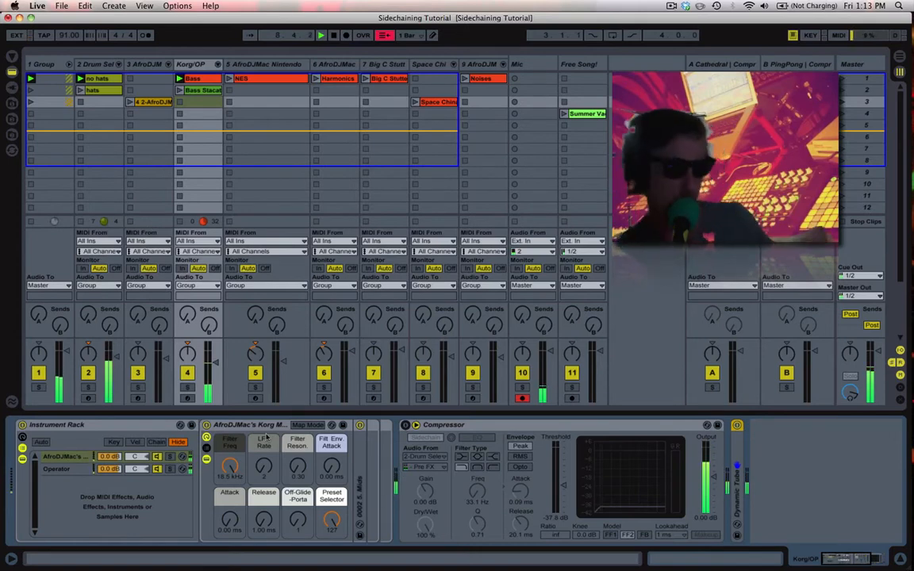
click(433, 426)
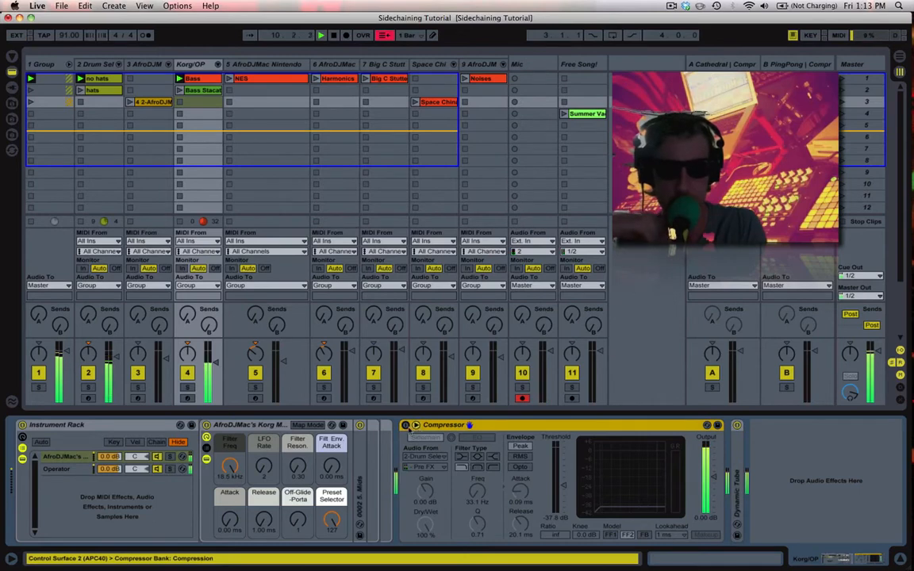
click(406, 426)
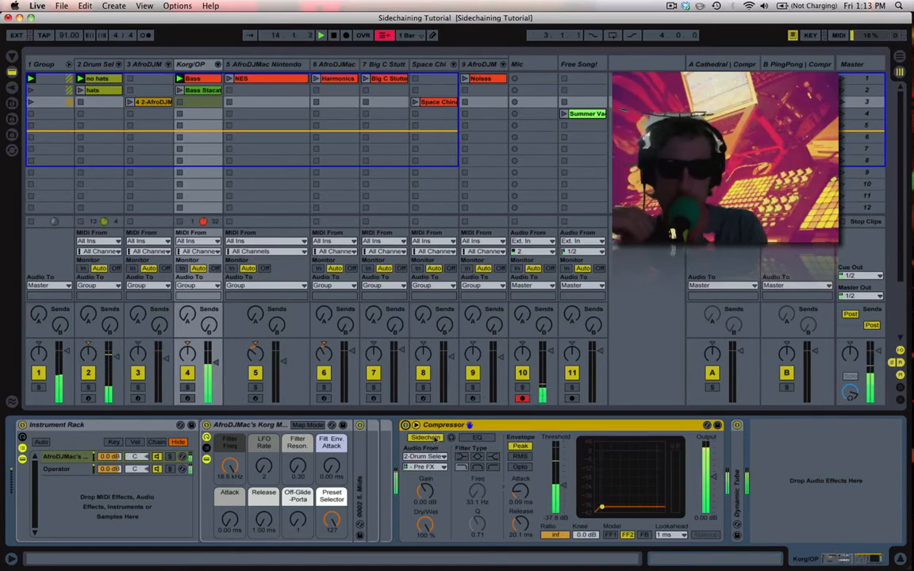
Collapse and re-expand the sidechain section of the Korg/OP Compressor and toggle its Sidechain option.
click(415, 425)
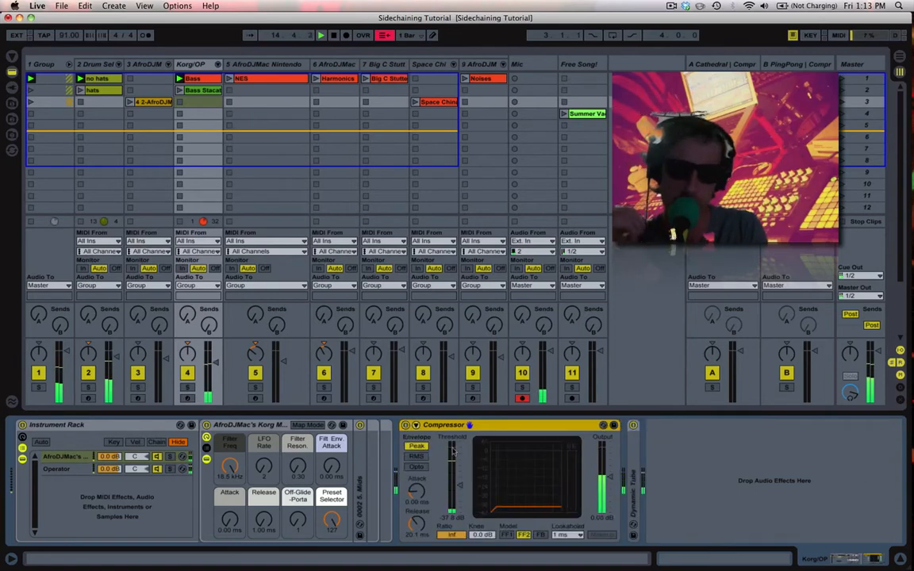
click(415, 425)
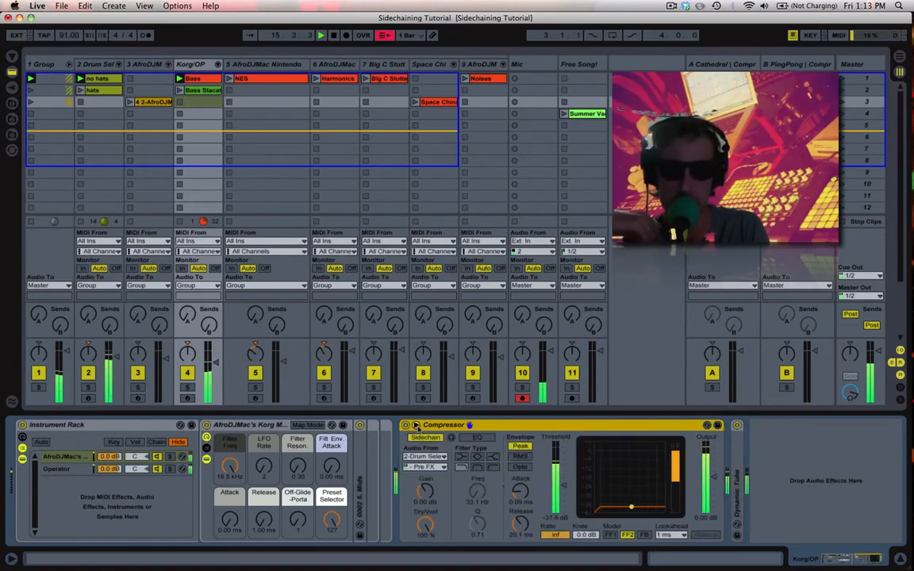
click(426, 439)
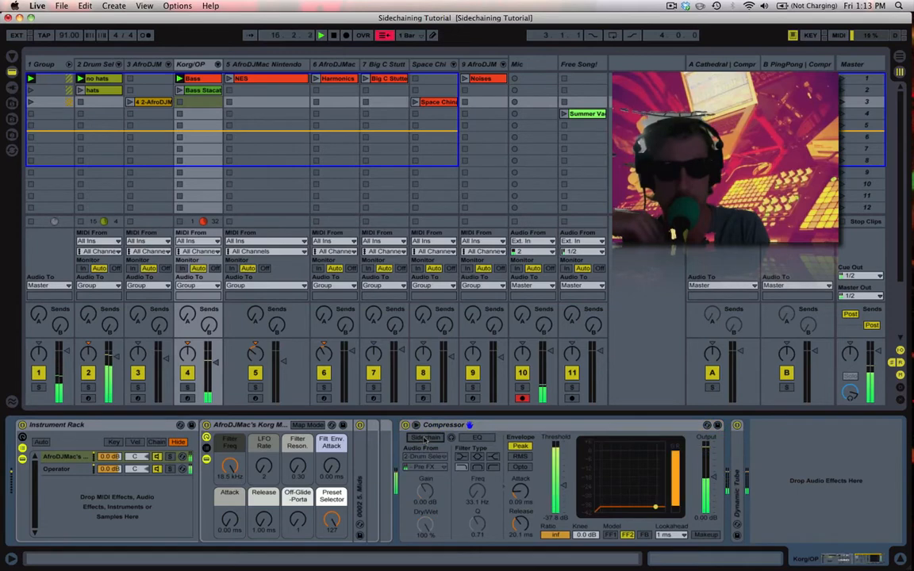
Set the Korg/OP Compressor's sidechain source to 2-Drum Selector, Drum Selector | Kick 1 | Pre FX, and compare it bypassed and active.
click(426, 457)
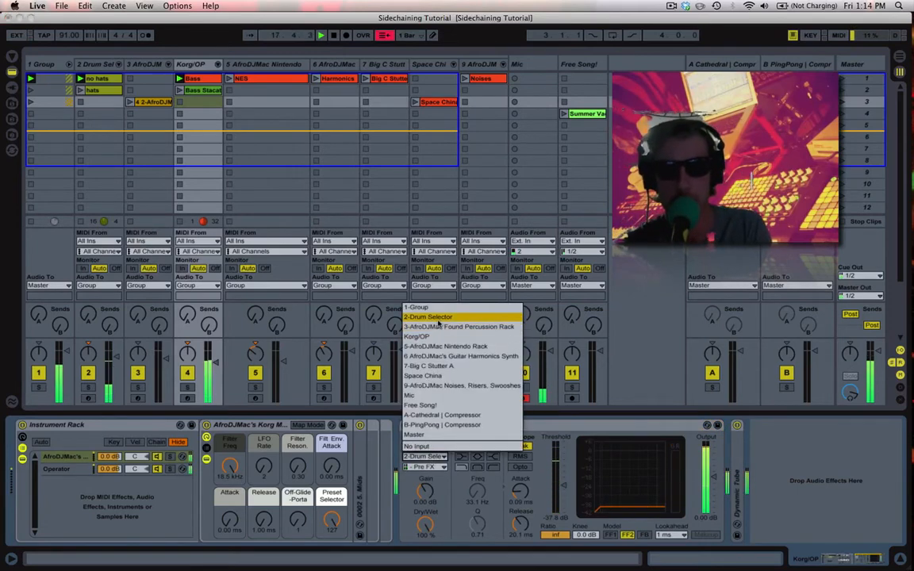
click(436, 319)
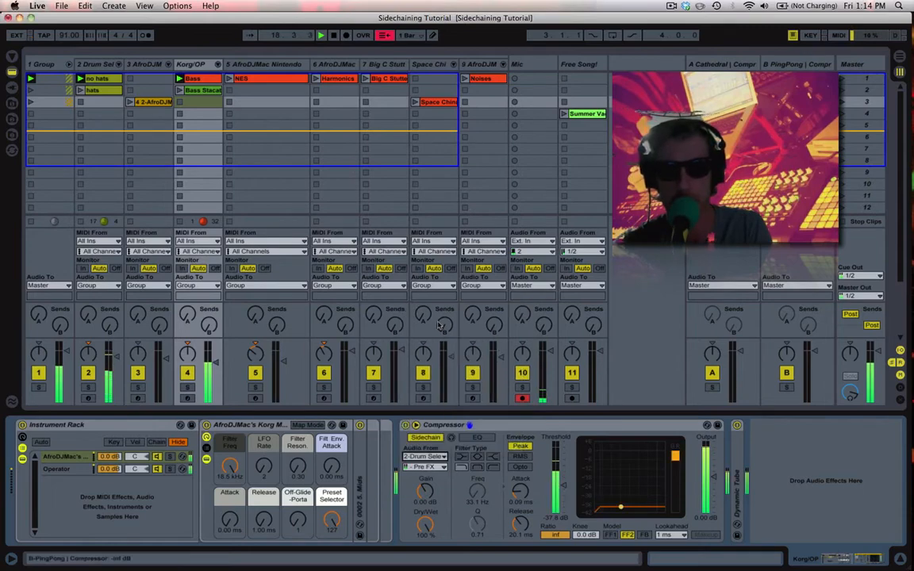
click(428, 467)
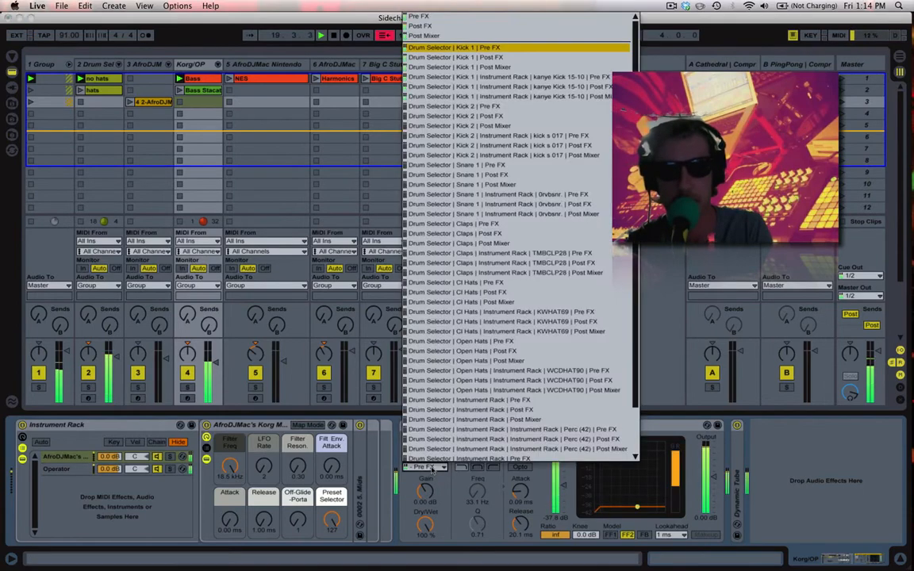
click(480, 49)
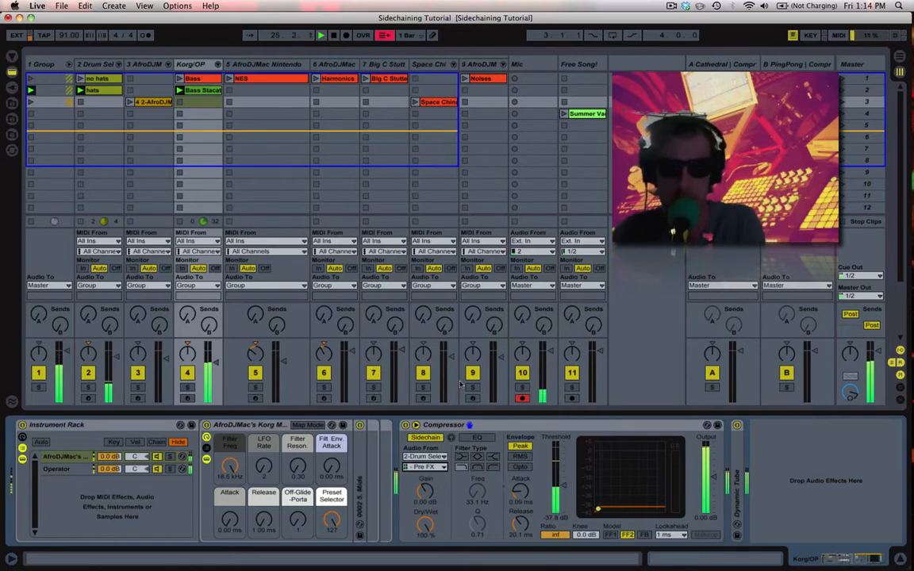
click(404, 425)
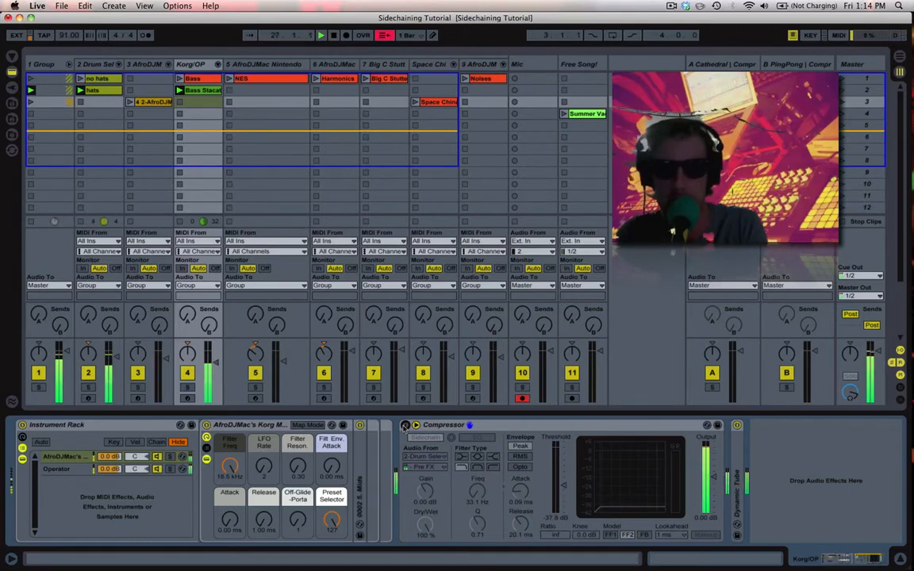
click(404, 425)
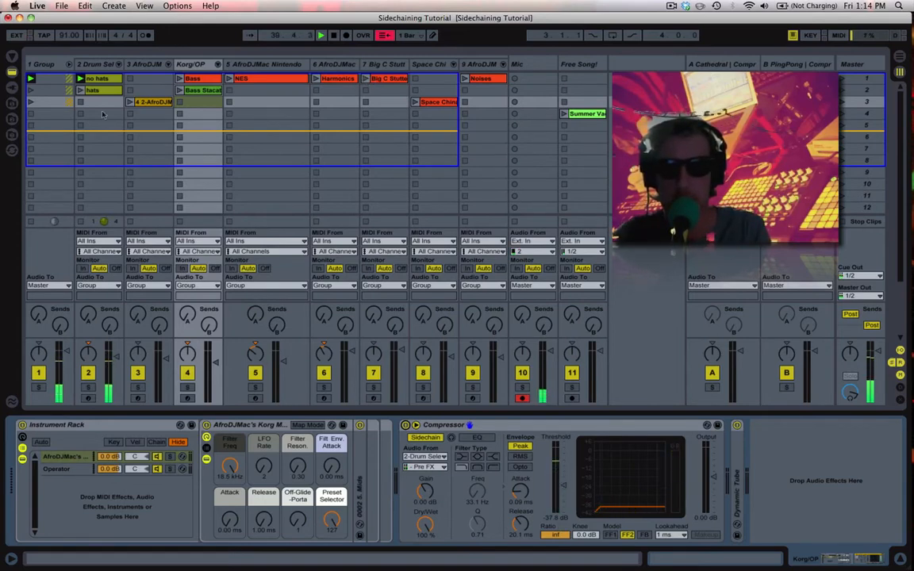
Switch from the Group track to the Big C Stutter track and inspect its sidechained Compressor.
click(77, 103)
click(70, 104)
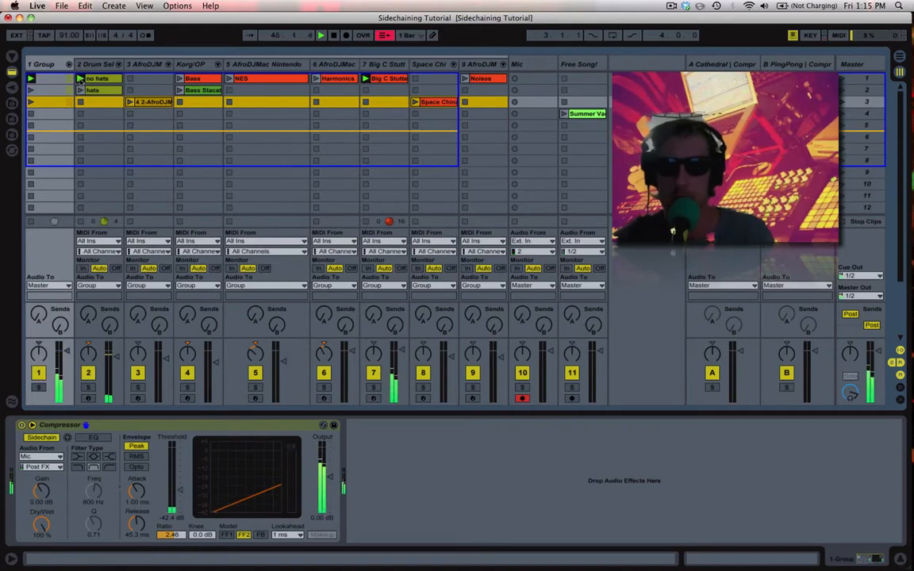
click(391, 64)
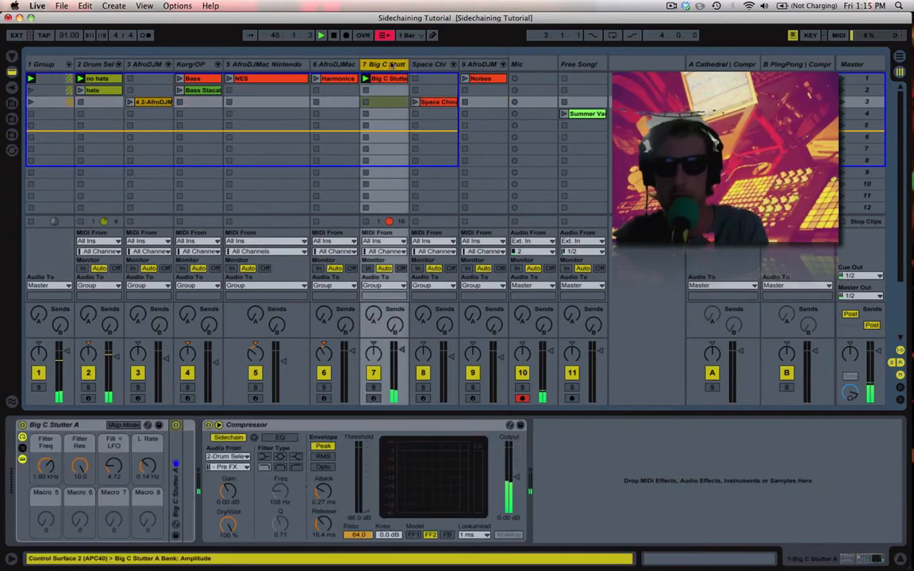
click(320, 427)
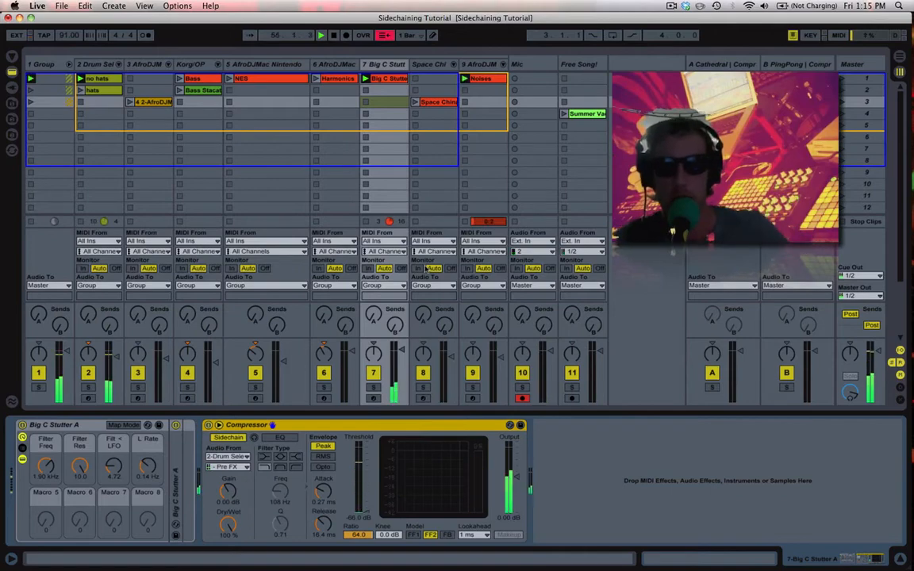
Set the Noises track Compressor's sidechain input to Pre FX of 2-Drum Selector and switch the Compressor back on after comparing.
click(489, 80)
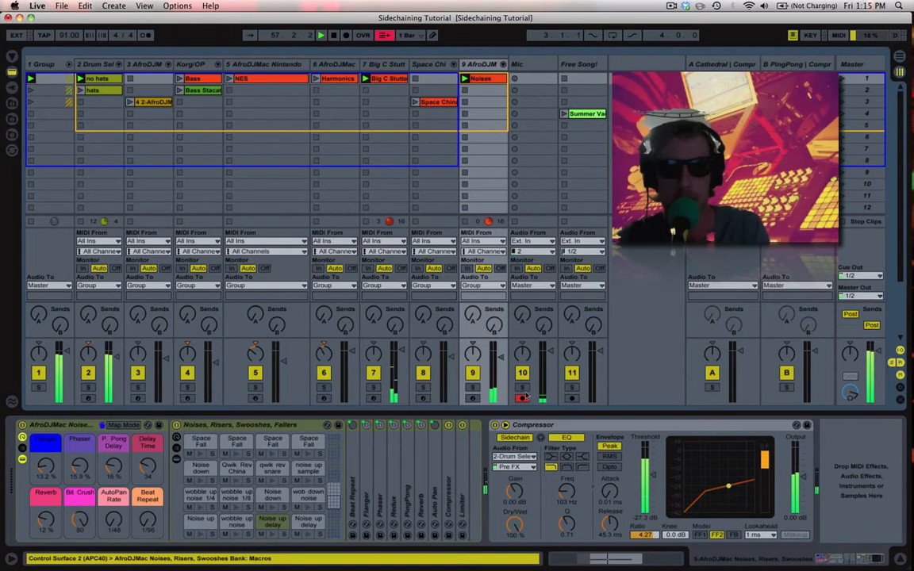
click(520, 459)
click(520, 459)
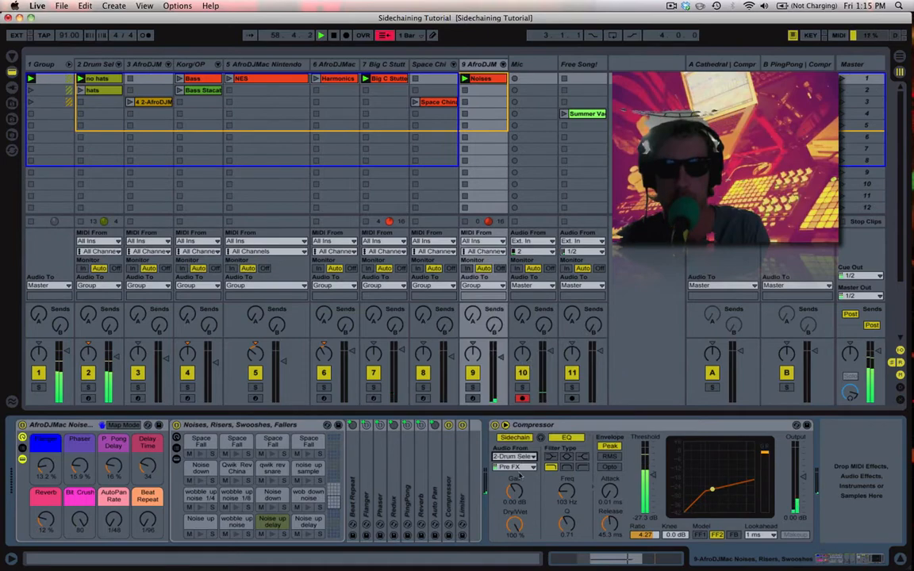
click(517, 458)
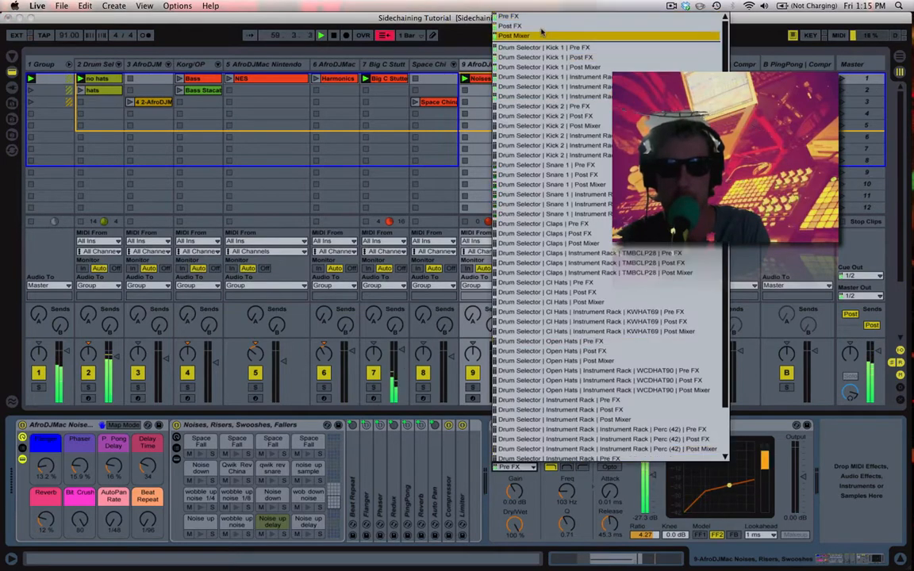
click(512, 16)
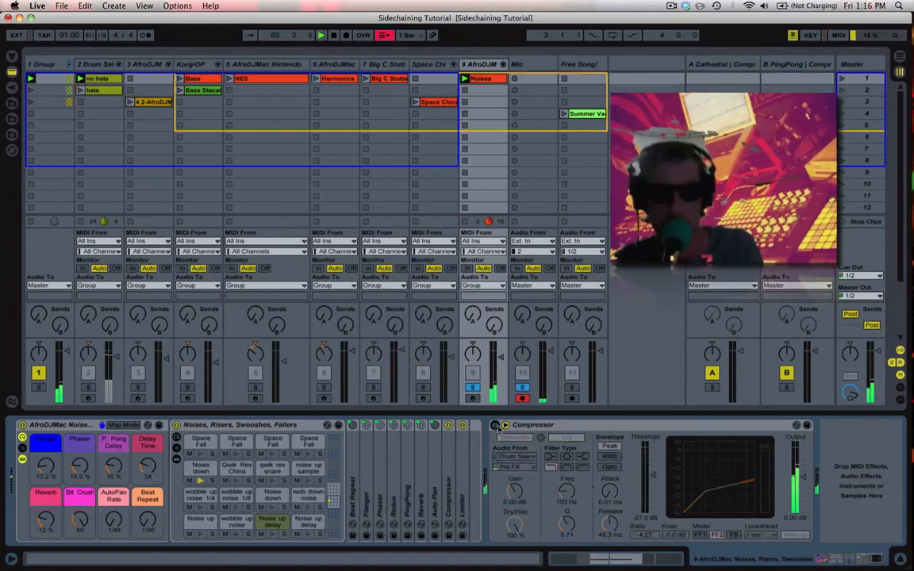
click(497, 426)
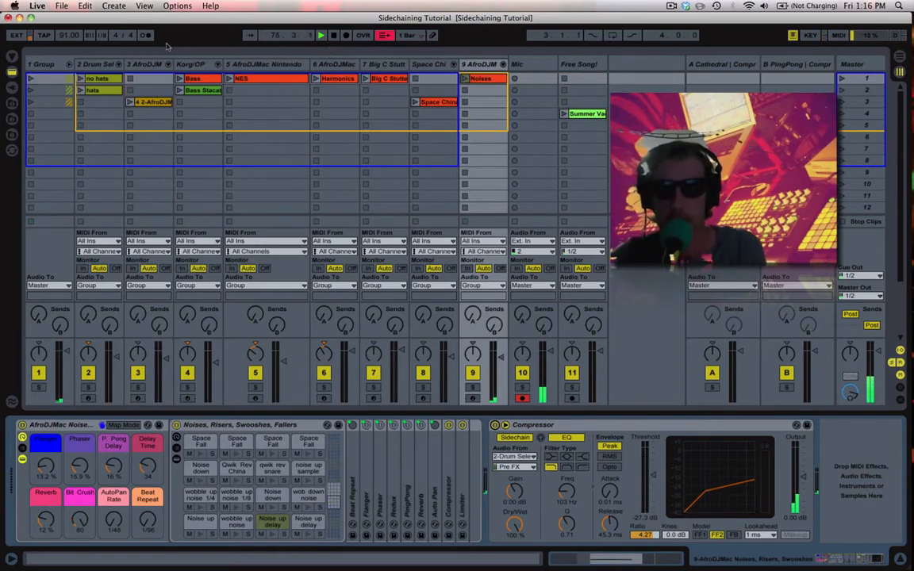
Play the "no hats" drum clip, bypass the Compressor on the A Cathedral return and raise the Drum Selector track's send A.
click(89, 79)
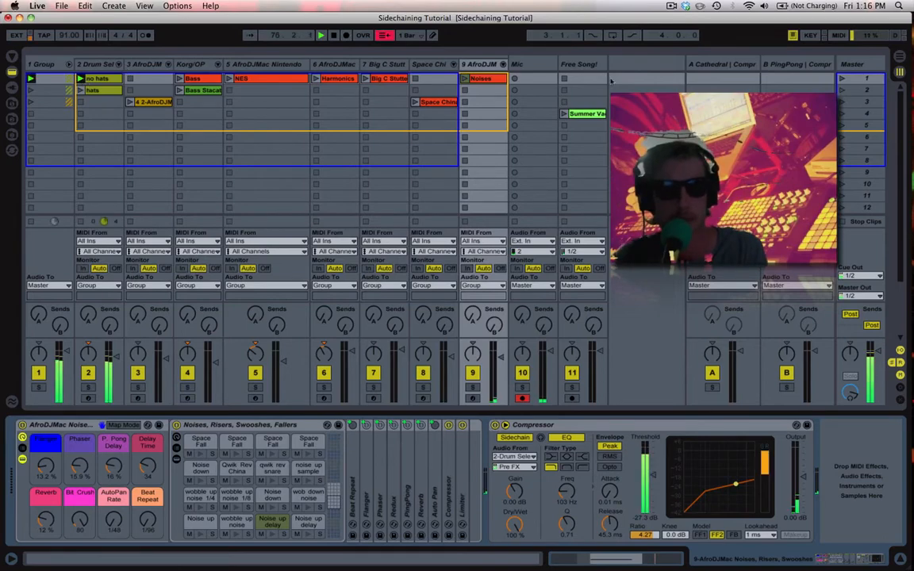
click(727, 65)
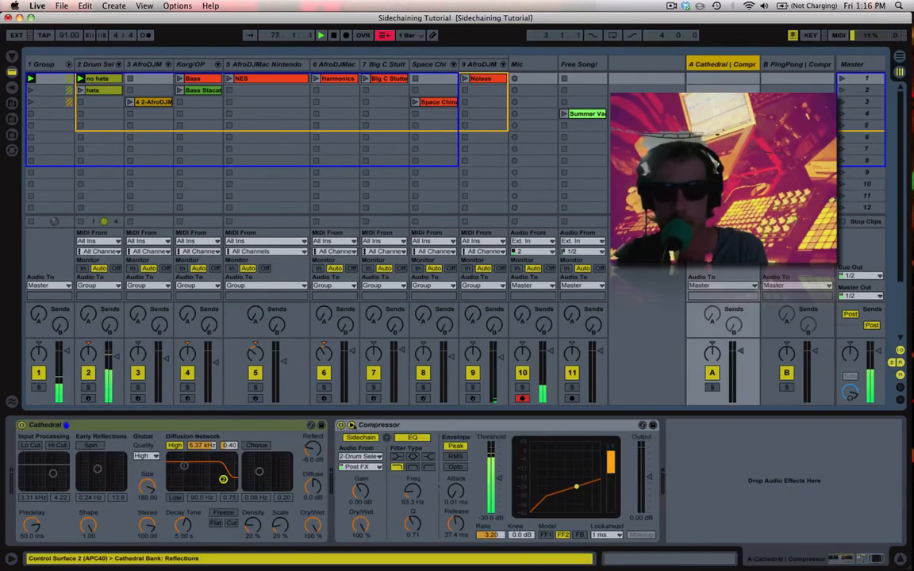
click(341, 425)
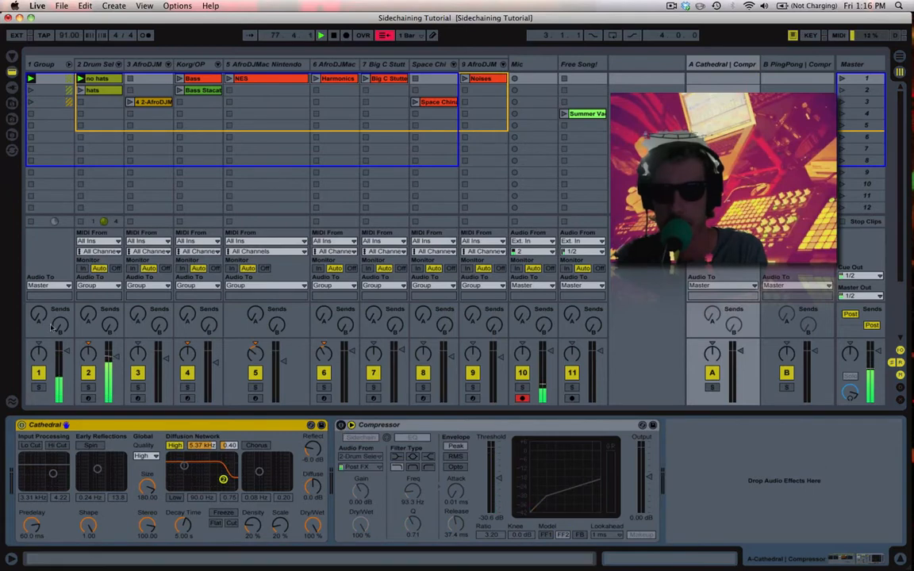
drag(88, 315, 88, 238)
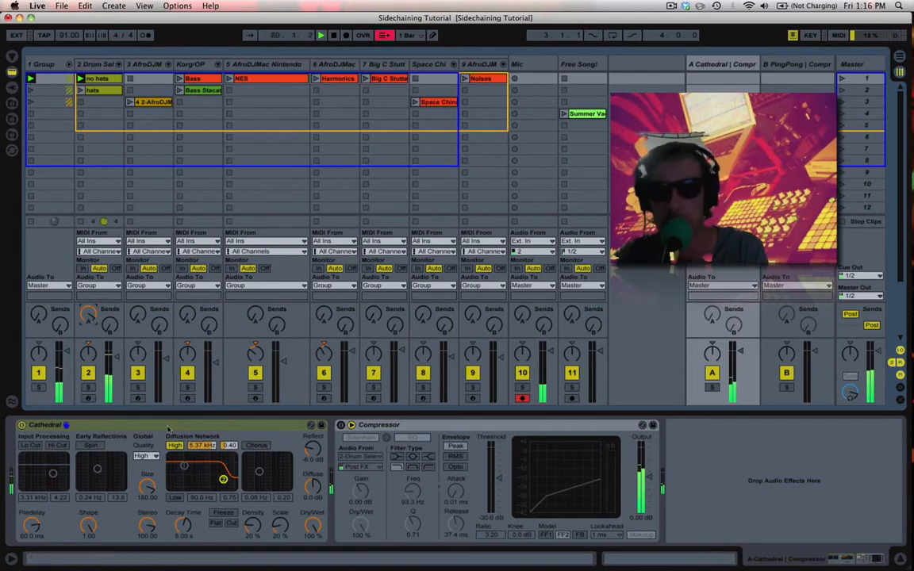
Reactivate the sidechained Compressor on the A Cathedral return and select the Cathedral reverb before it.
click(383, 426)
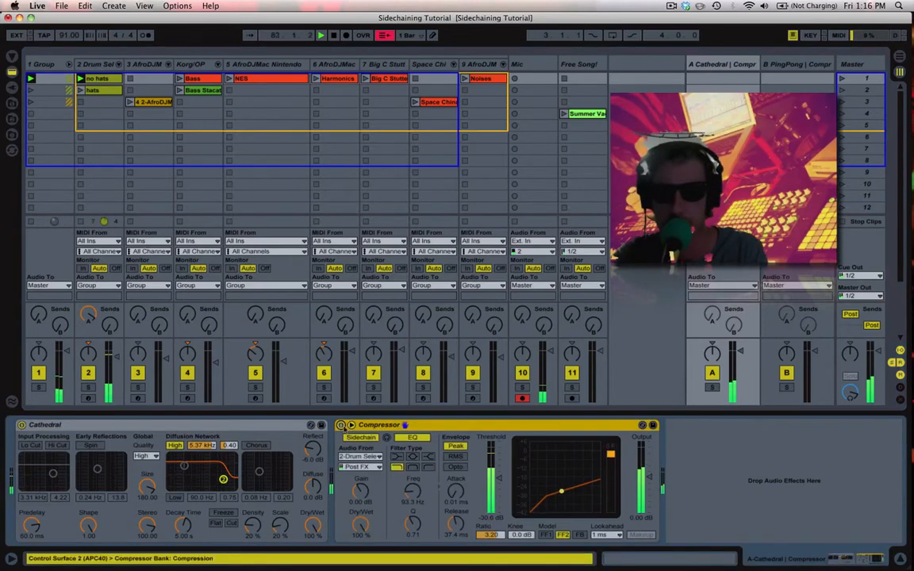
click(371, 438)
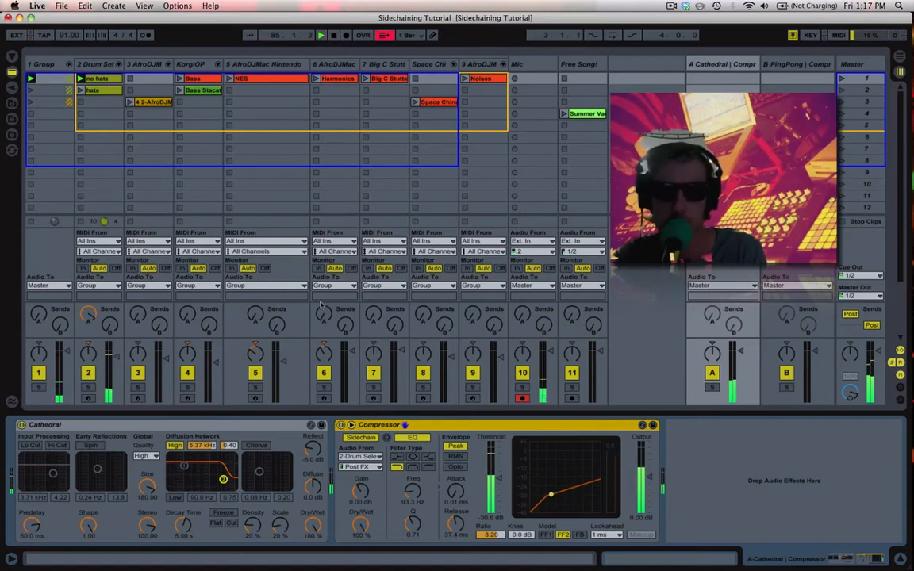
click(269, 431)
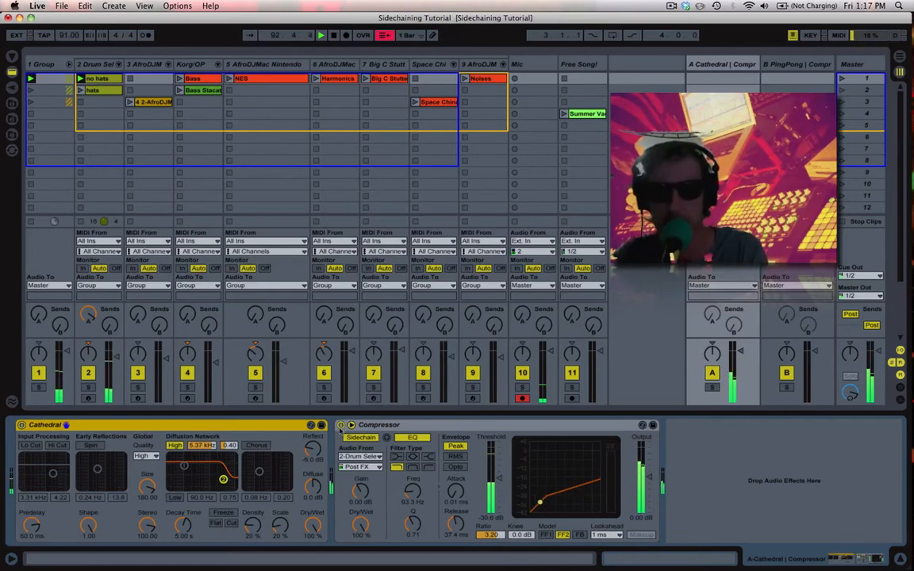
Compare the drum reverb with the A Cathedral return's Compressor bypassed and switched back on.
click(341, 426)
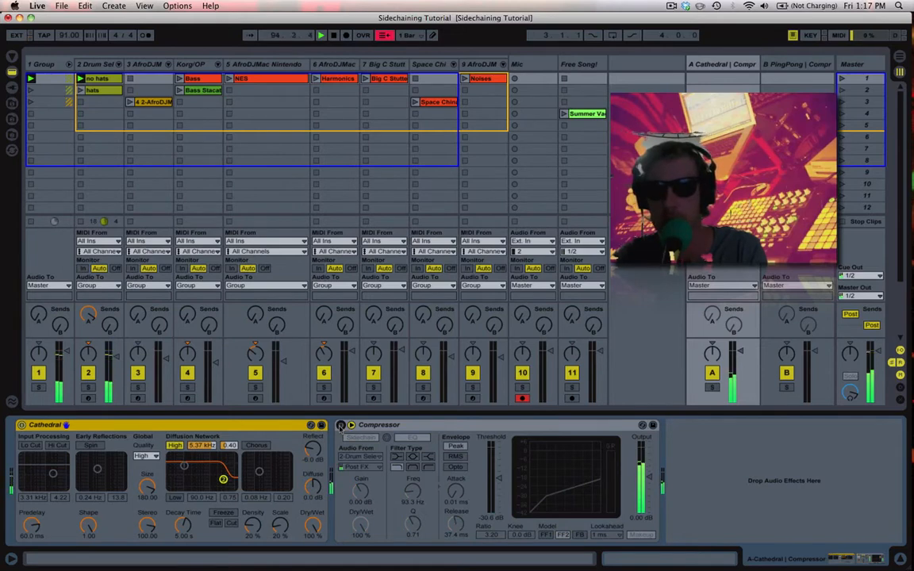
click(340, 426)
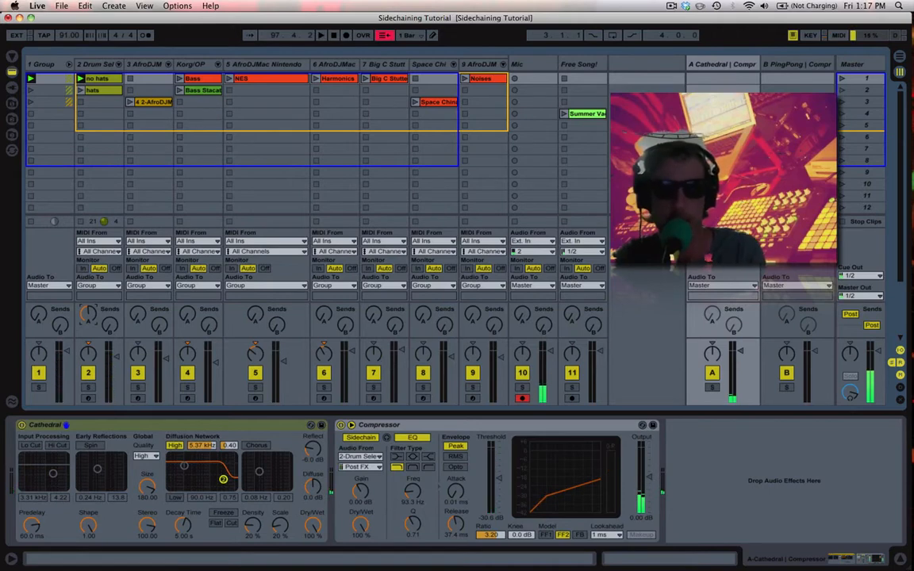
Bypass the Compressor on the B PingPong return and audition the delay by briefly raising the Mic track's send B.
click(535, 63)
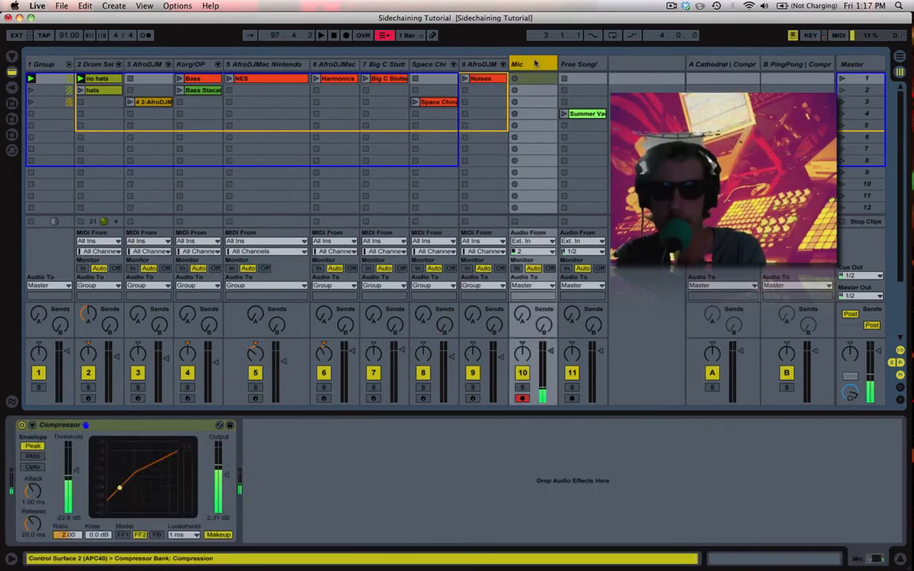
click(791, 65)
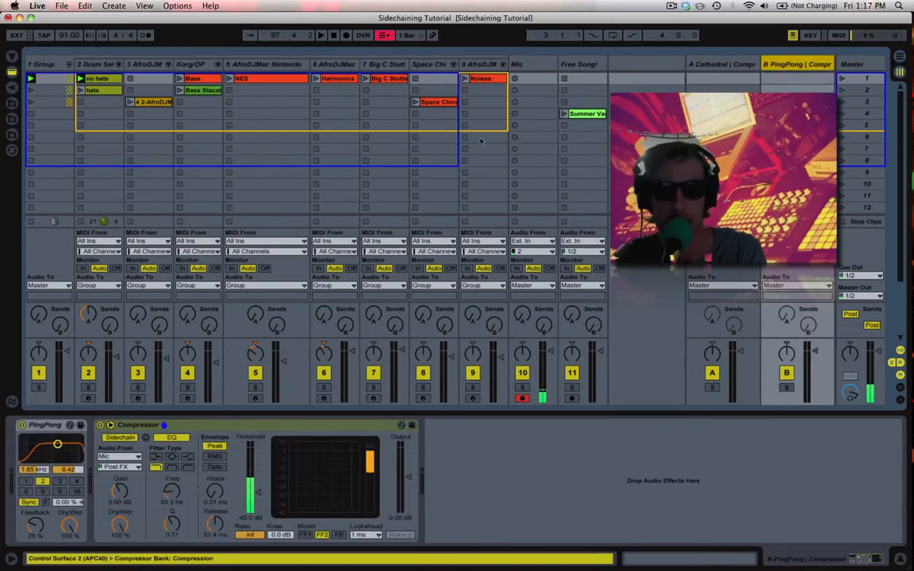
click(119, 437)
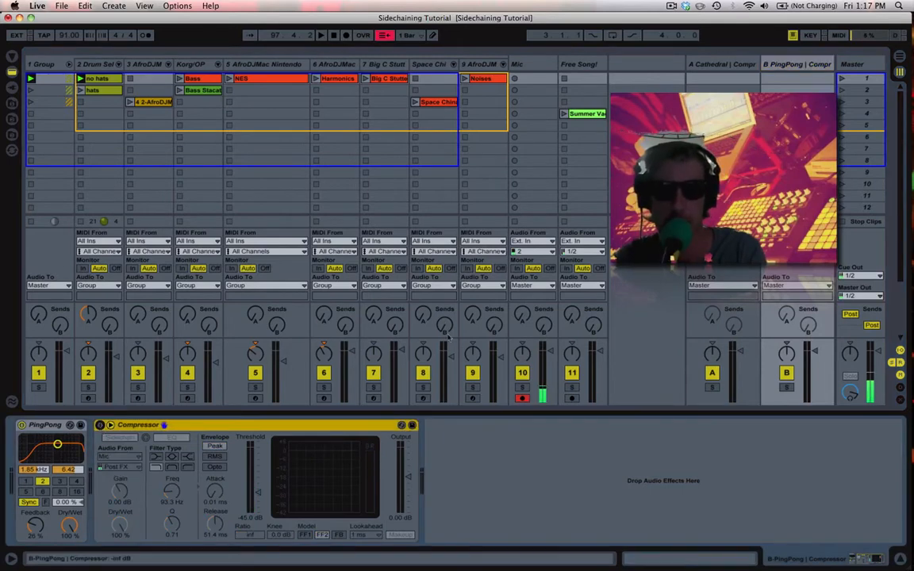
drag(544, 328, 544, 321)
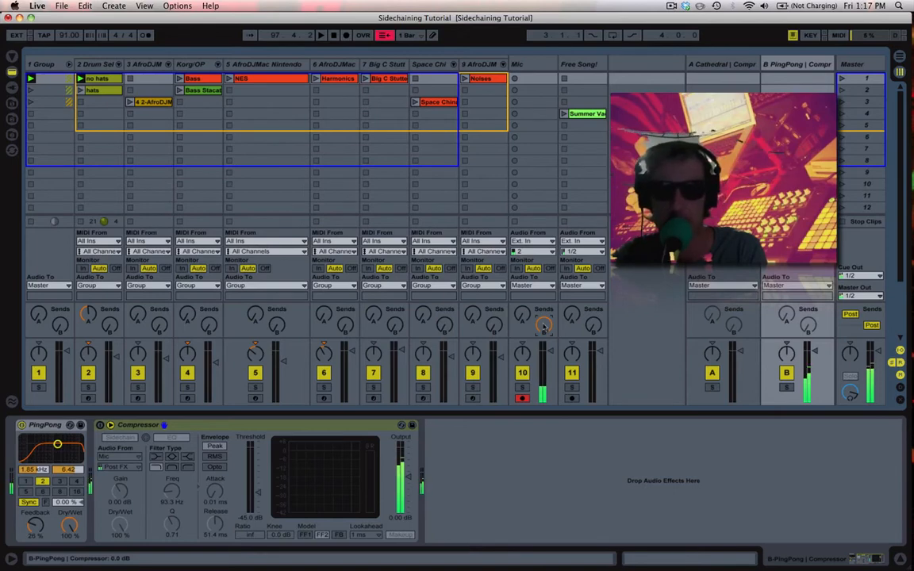
mouse_move(544, 327)
mouse_down()
mouse_move(544, 406)
mouse_move(544, 327)
mouse_up()
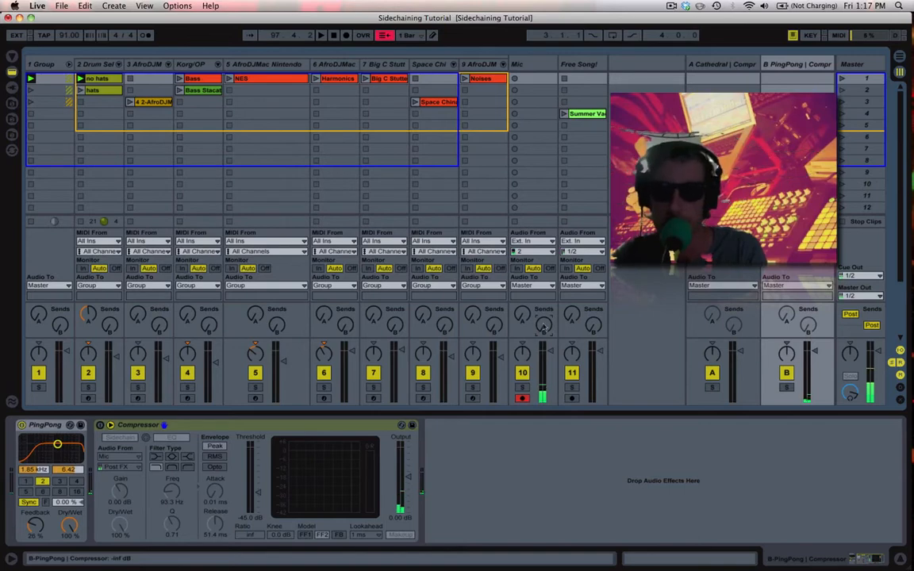
Reactivate the Compressor on the B PingPong return and check its sidechain source choices, keeping Mic.
click(140, 428)
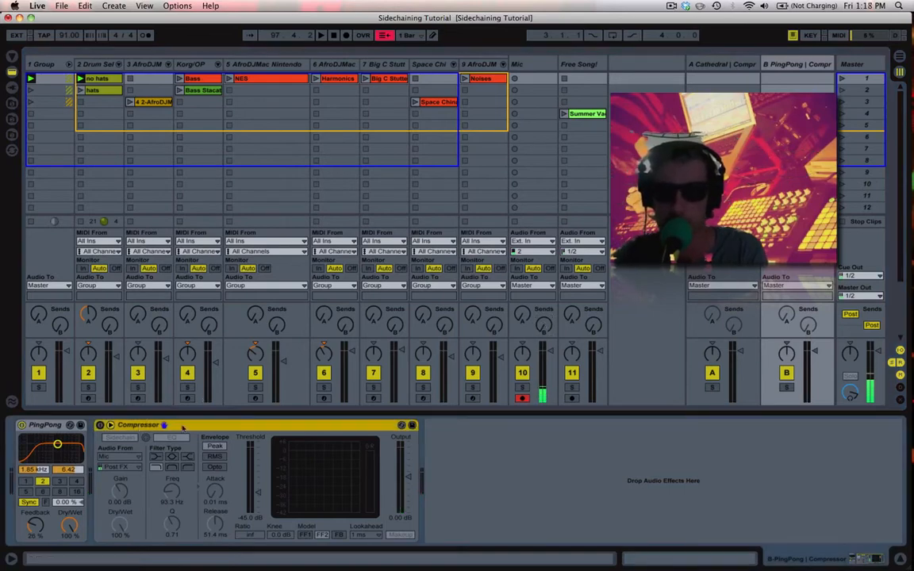
click(119, 437)
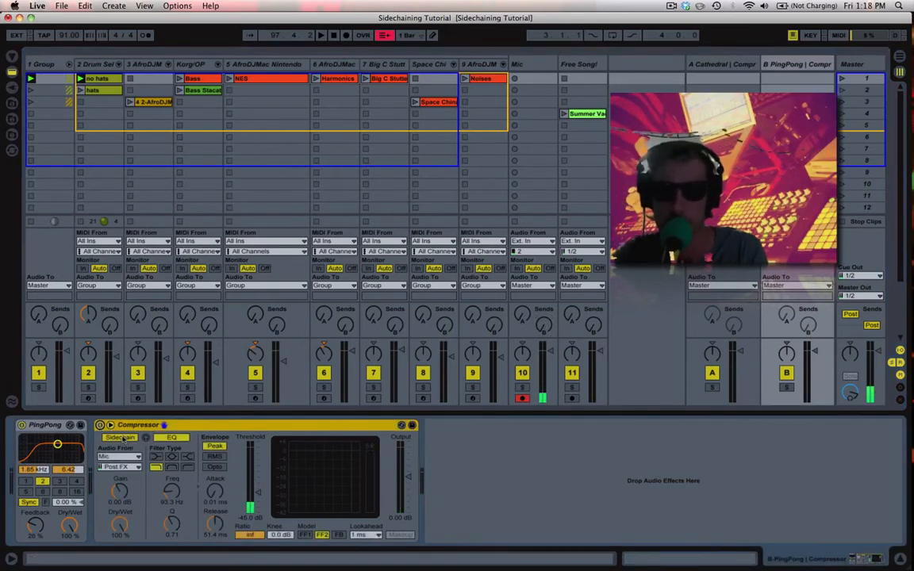
click(119, 457)
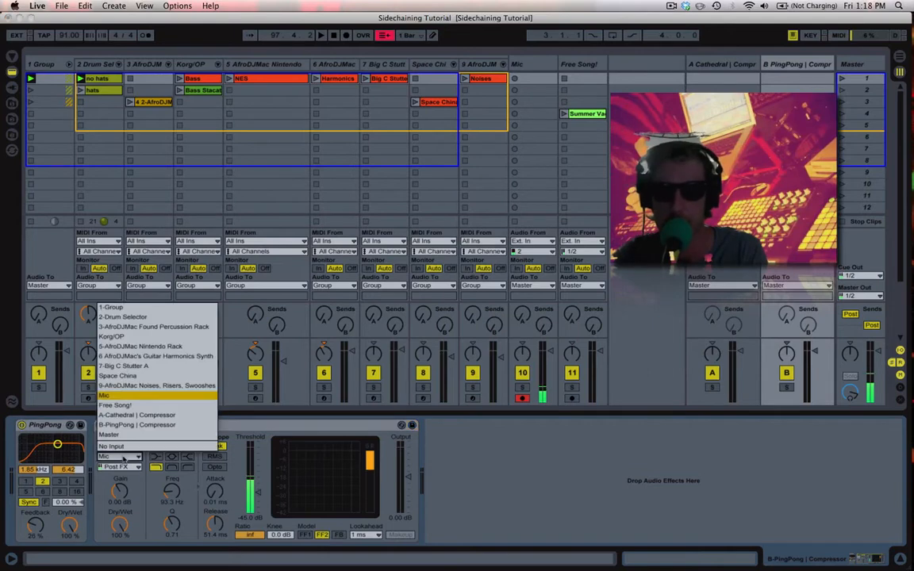
click(243, 433)
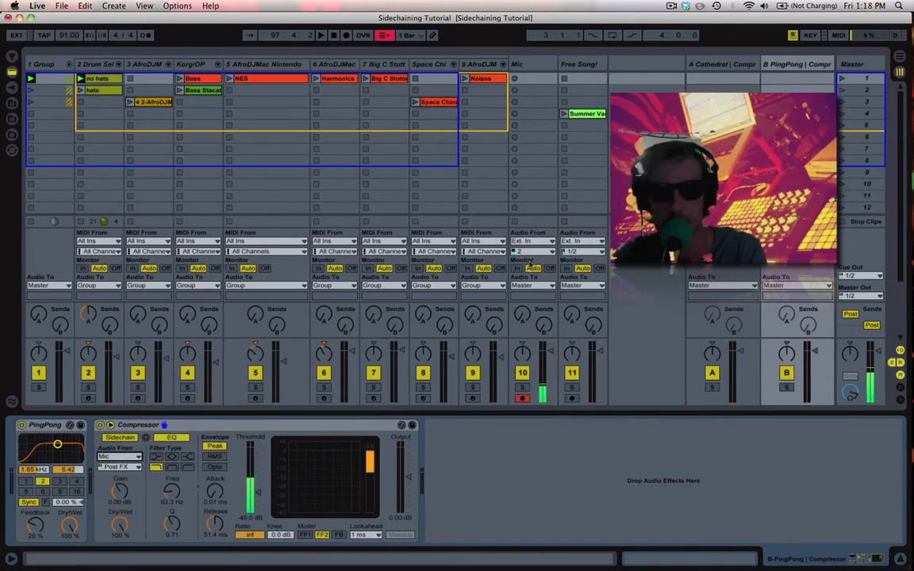
Raise the Mic track's send B, compare the B PingPong Compressor on and off, and return the send to zero.
drag(544, 329, 544, 293)
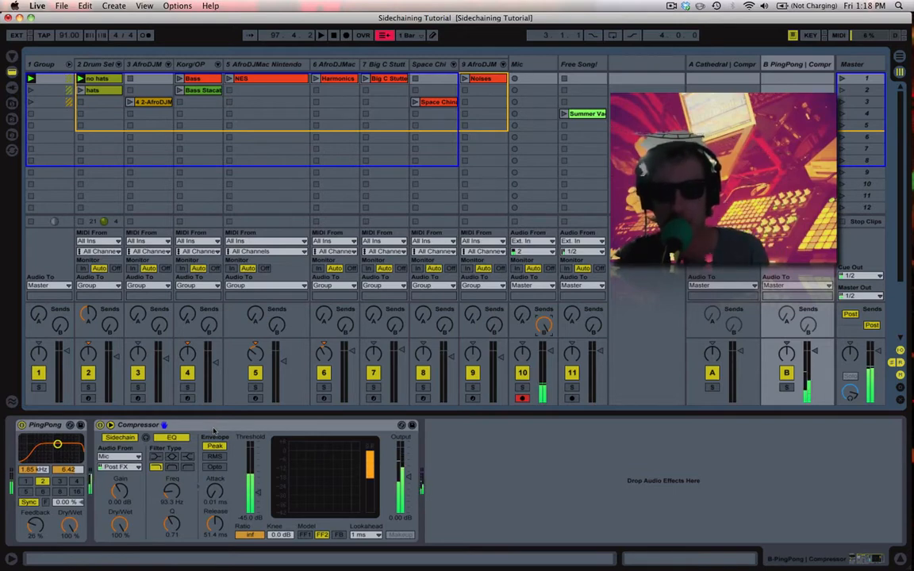
click(100, 425)
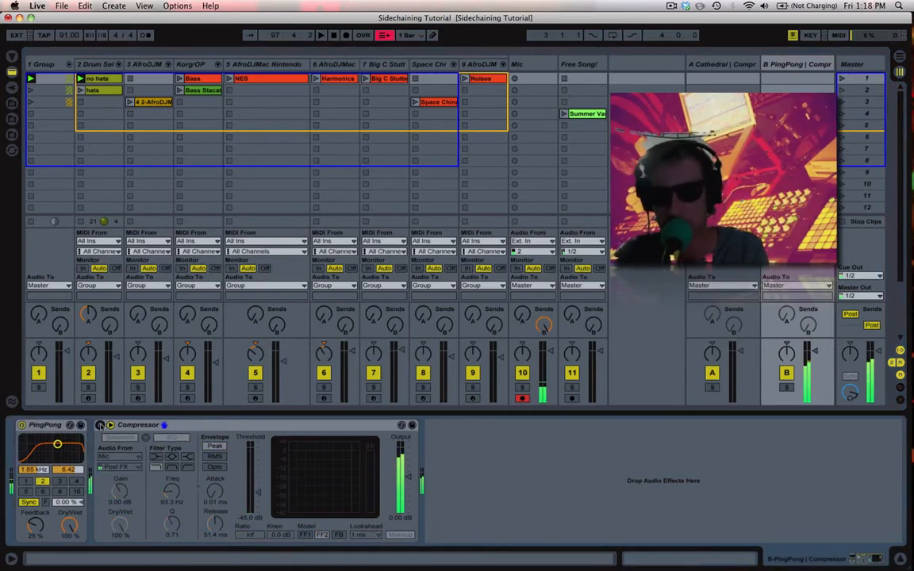
click(100, 425)
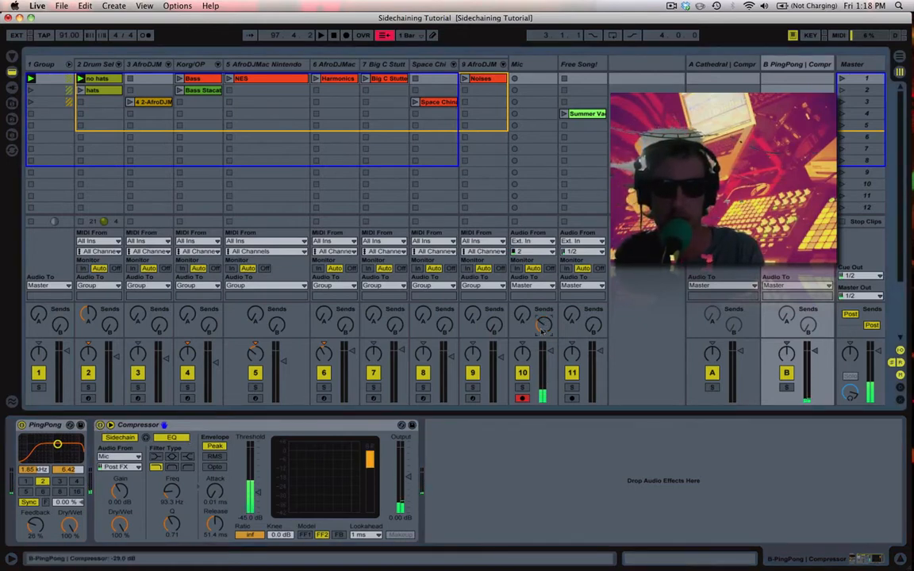
drag(542, 330, 542, 357)
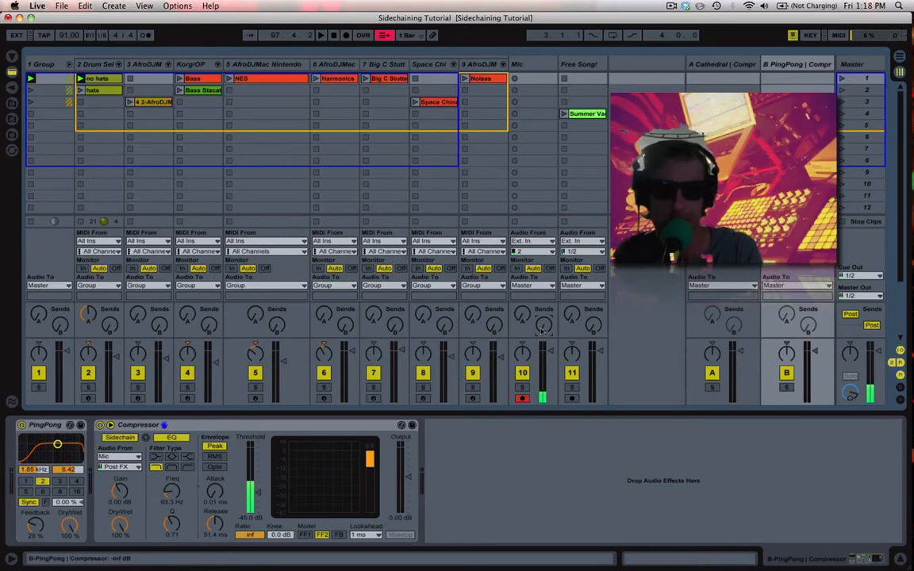
Launch the Noises clip, switch to the Space China track and inspect its sidechained Gate.
click(464, 78)
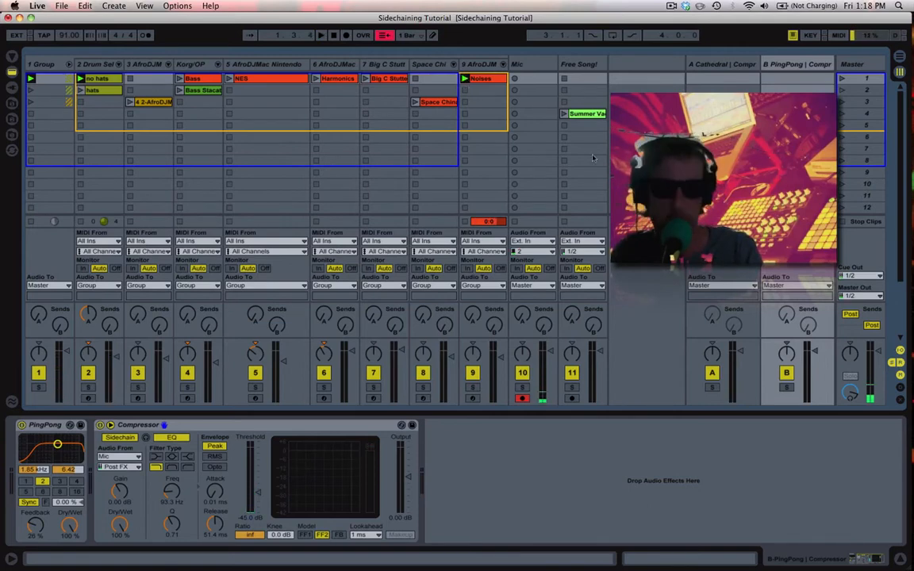
click(434, 65)
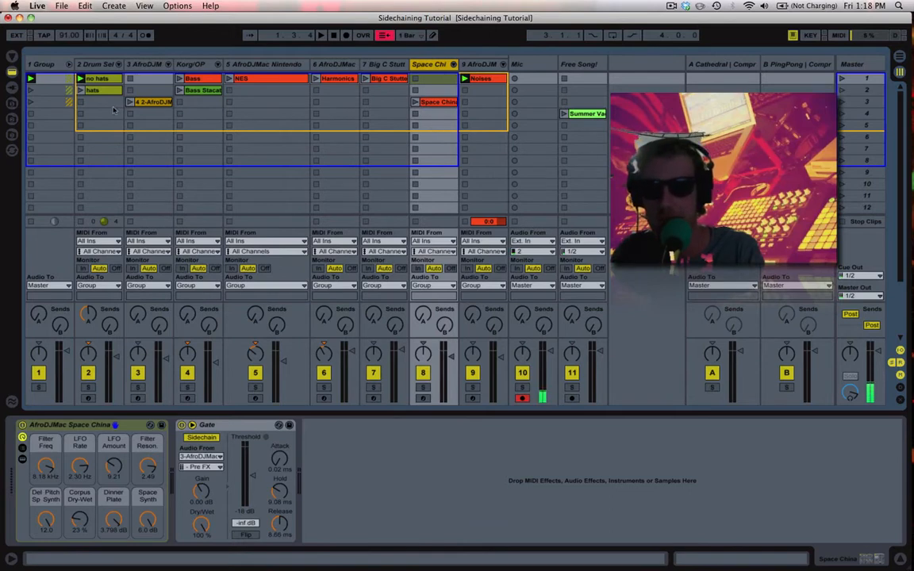
click(427, 104)
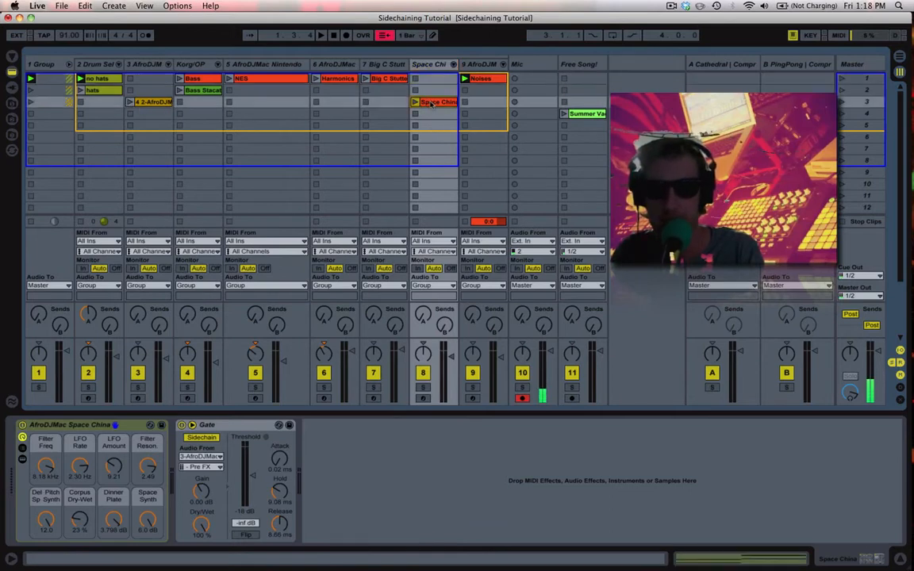
click(431, 65)
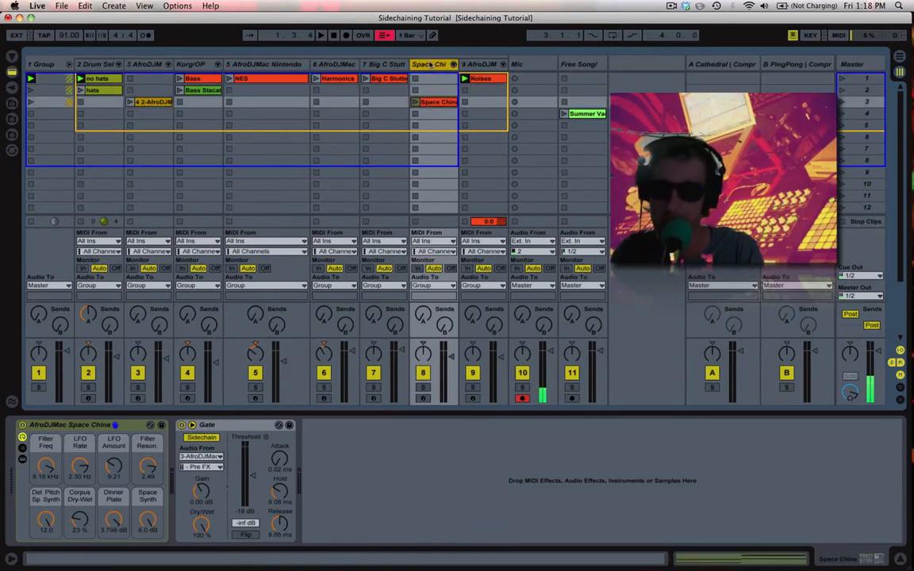
click(250, 429)
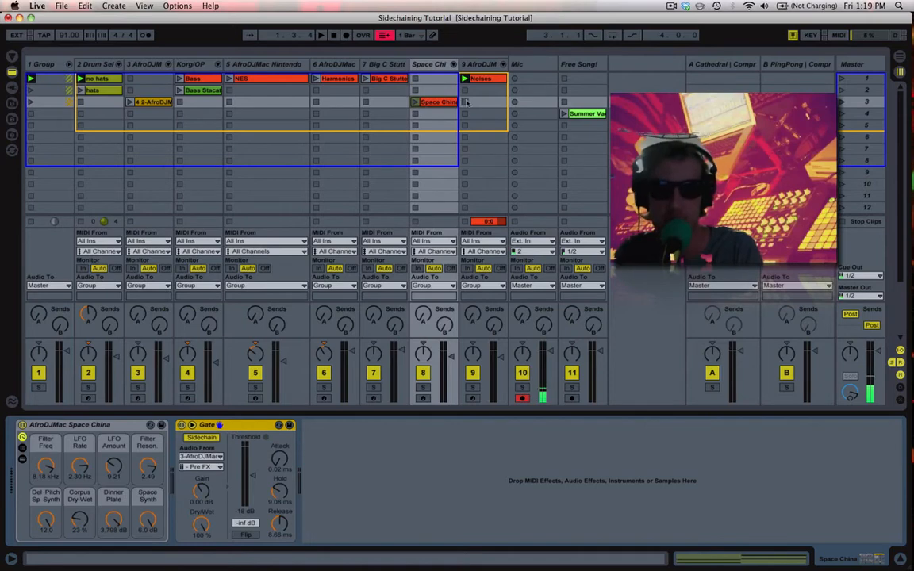
click(425, 65)
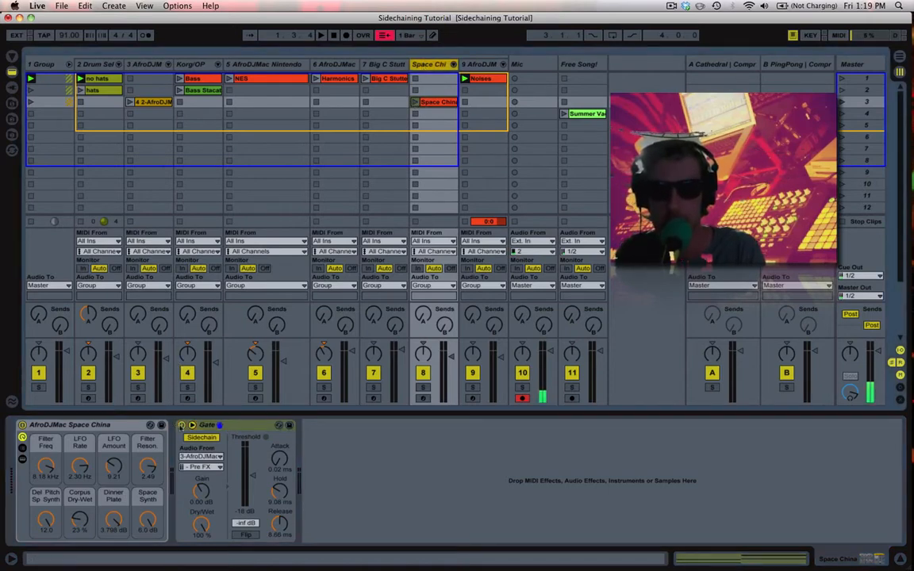
Bypass the Gate on the Space China track and play its clip alone, stopping the drum and Noises clips.
click(201, 437)
click(414, 102)
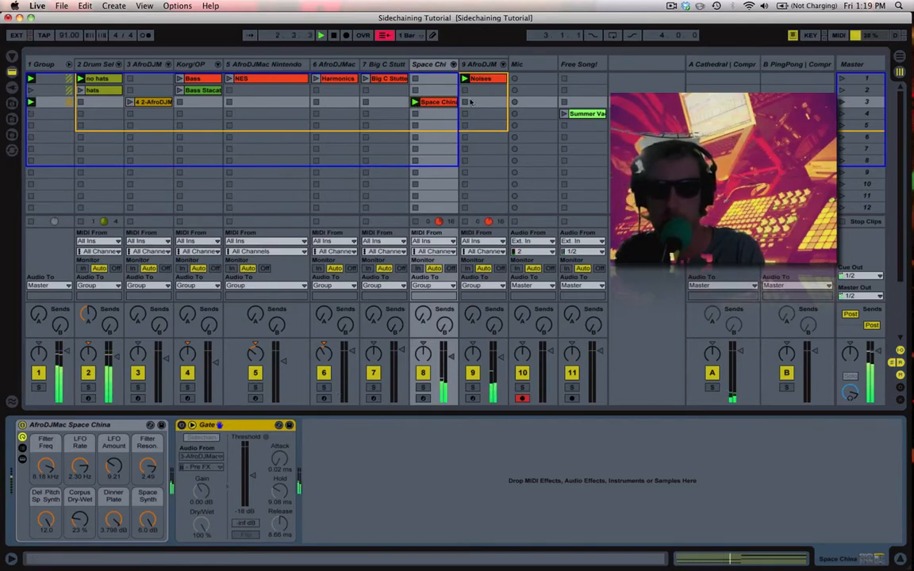
click(80, 102)
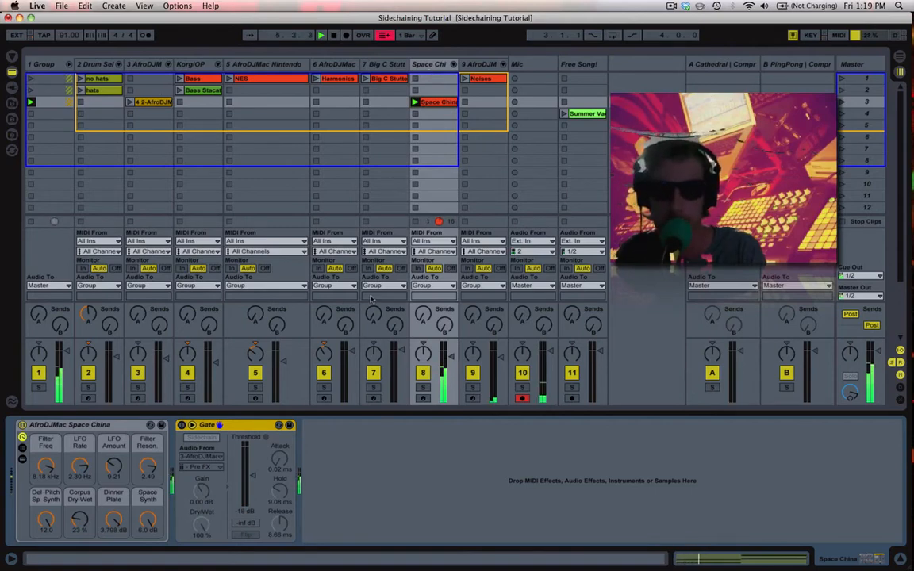
Launch the Found Percussion clip and reactivate the Space China Gate, checking the percussion track that feeds its sidechain.
click(130, 104)
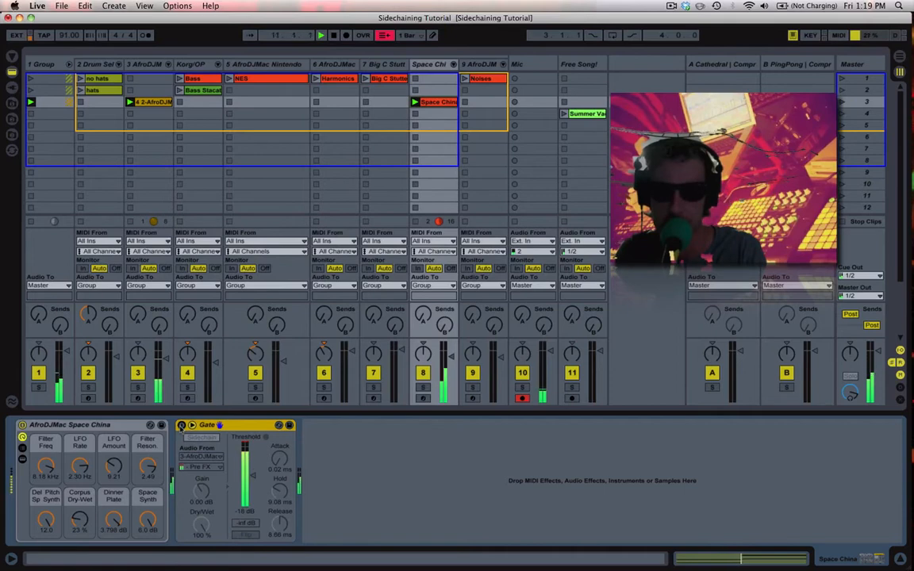
click(181, 427)
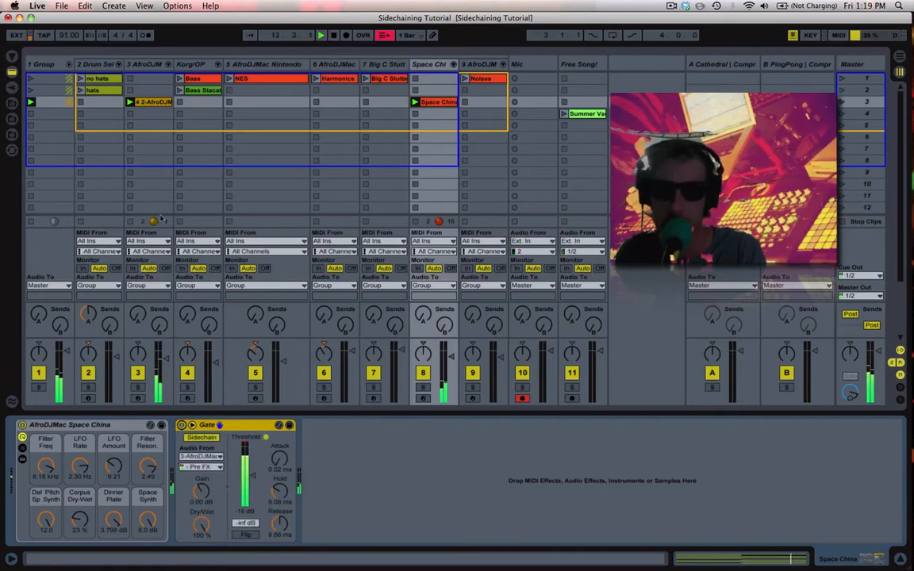
click(145, 65)
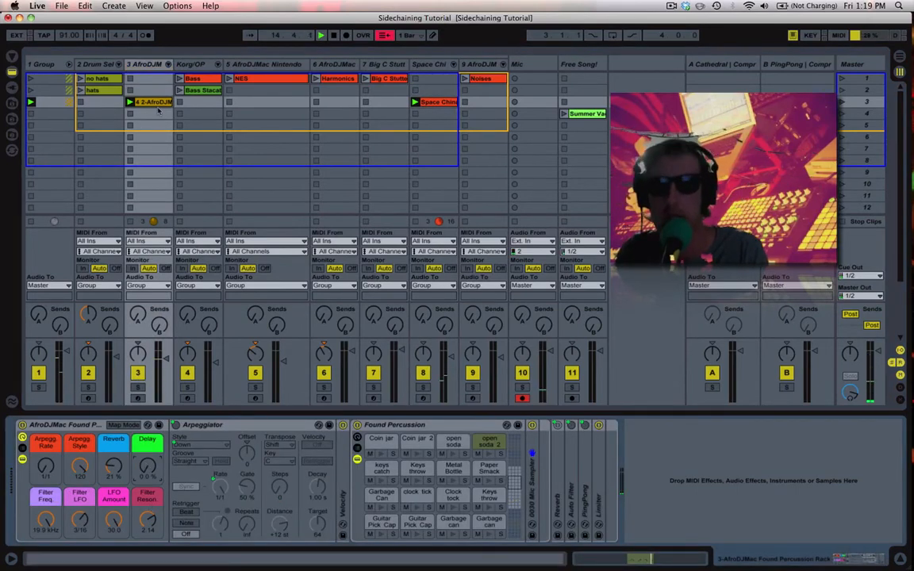
click(429, 64)
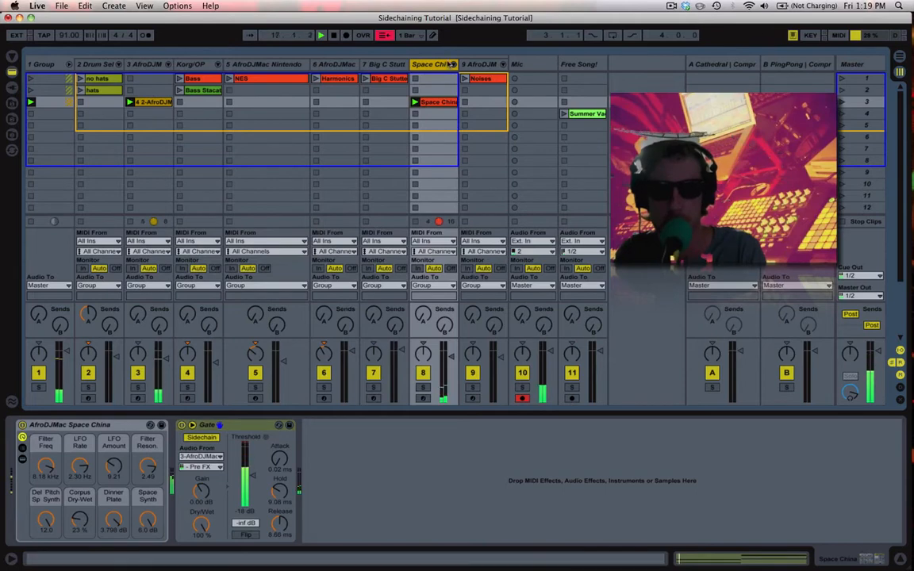
Mute the Found Percussion track to hear the gated synth alone, unmute it and raise its Delay macro to 40%.
click(139, 372)
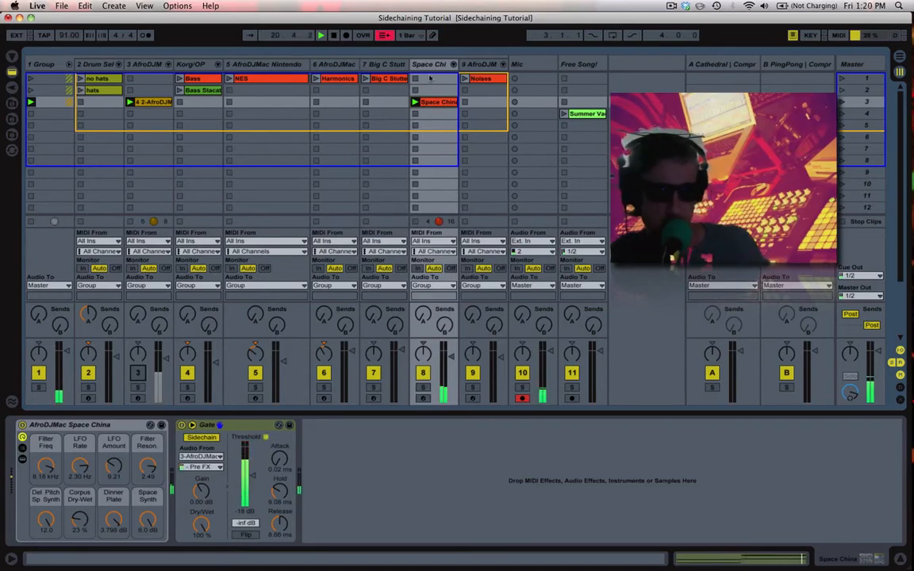
click(159, 69)
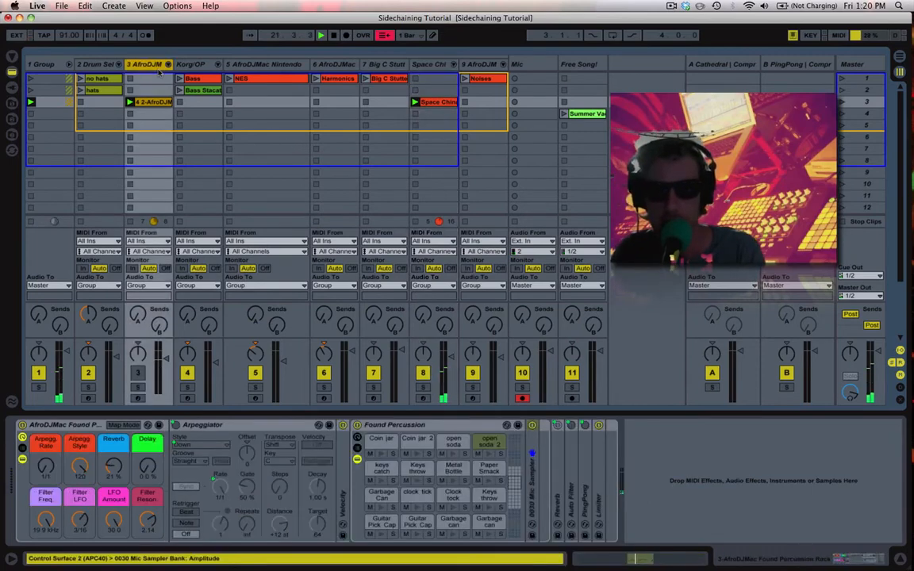
drag(149, 468, 149, 435)
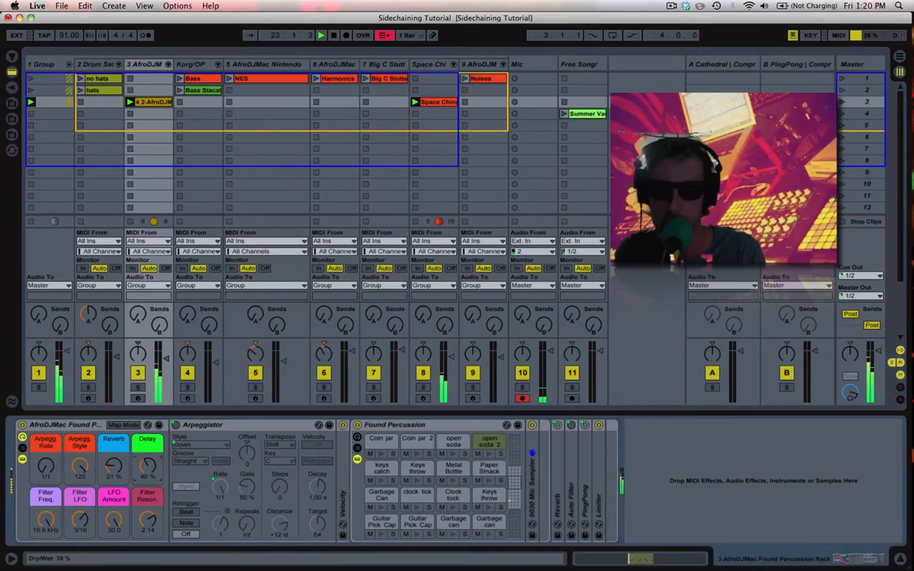
Try Found Percussion Post FX as the Space China Gate's sidechain tap and restore Found Percussion Pre FX.
click(443, 103)
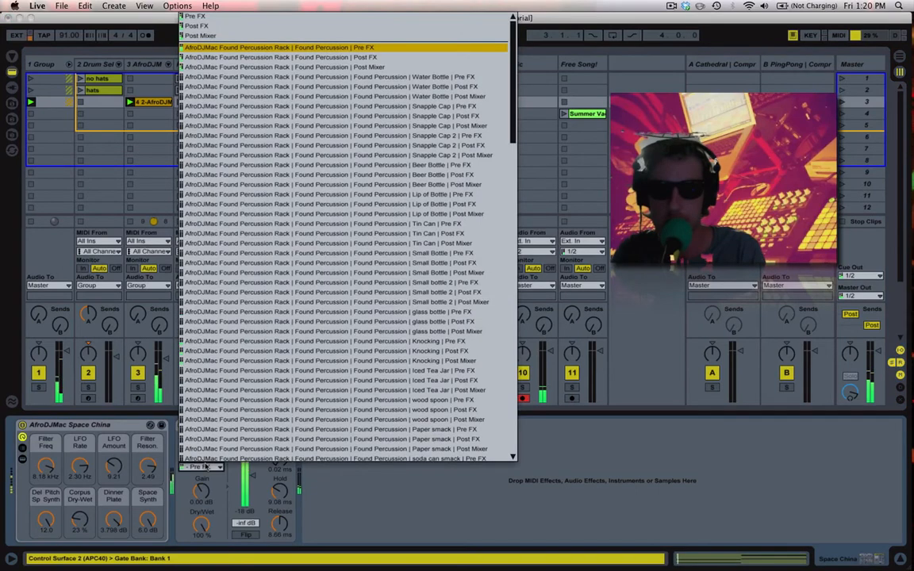
click(219, 457)
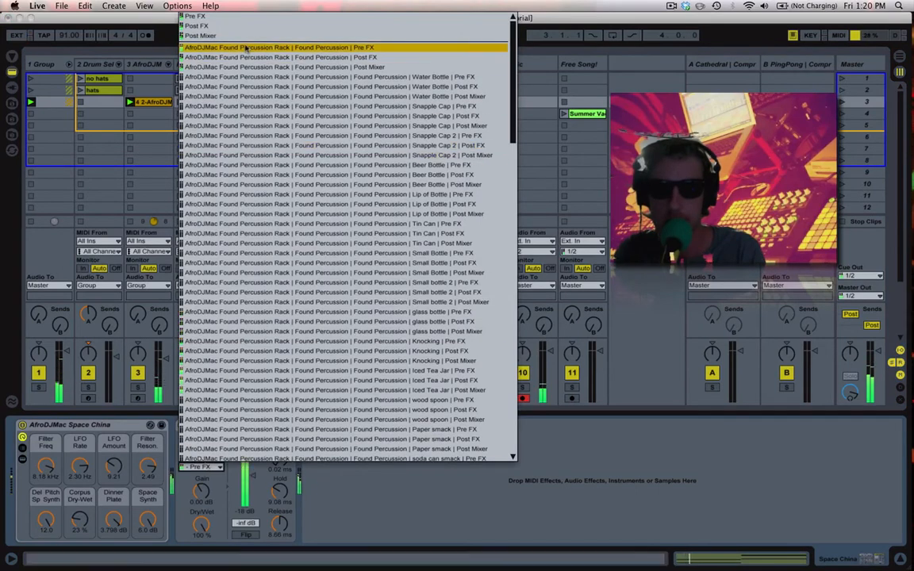
click(304, 57)
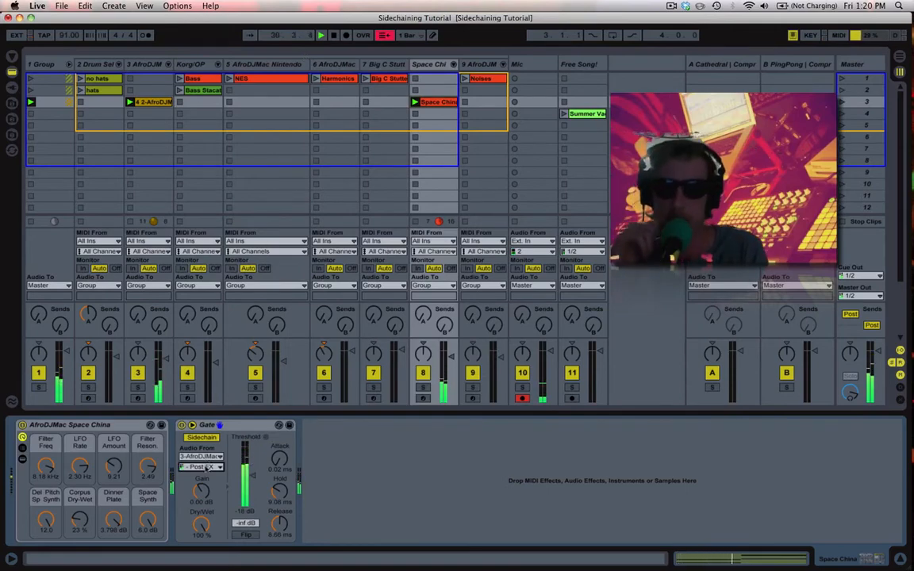
click(201, 457)
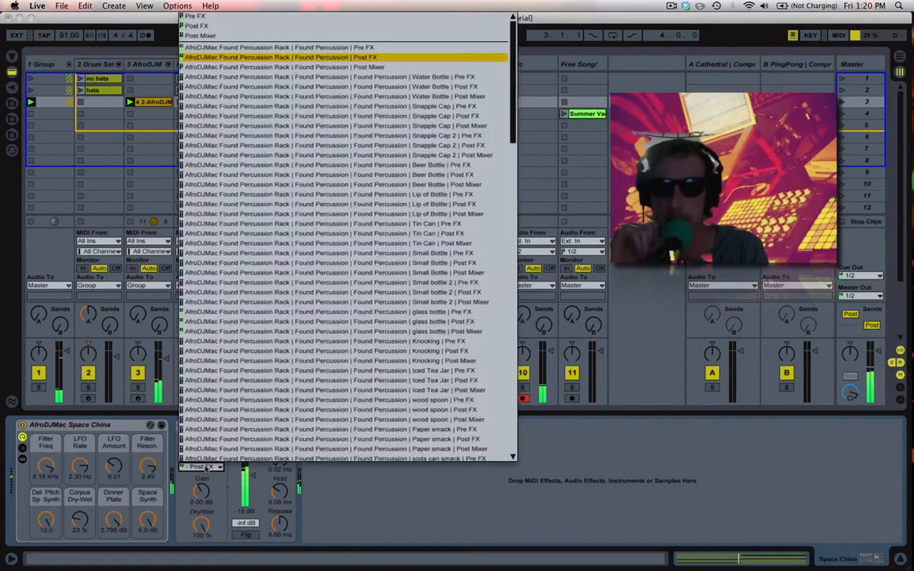
click(304, 48)
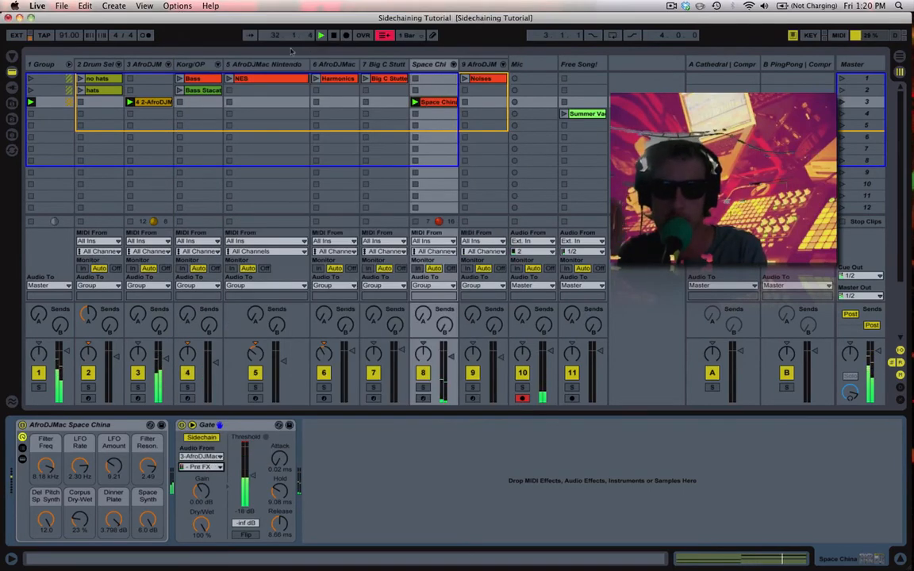
Set the Delay macro on the Found Percussion rack to 46%.
click(164, 68)
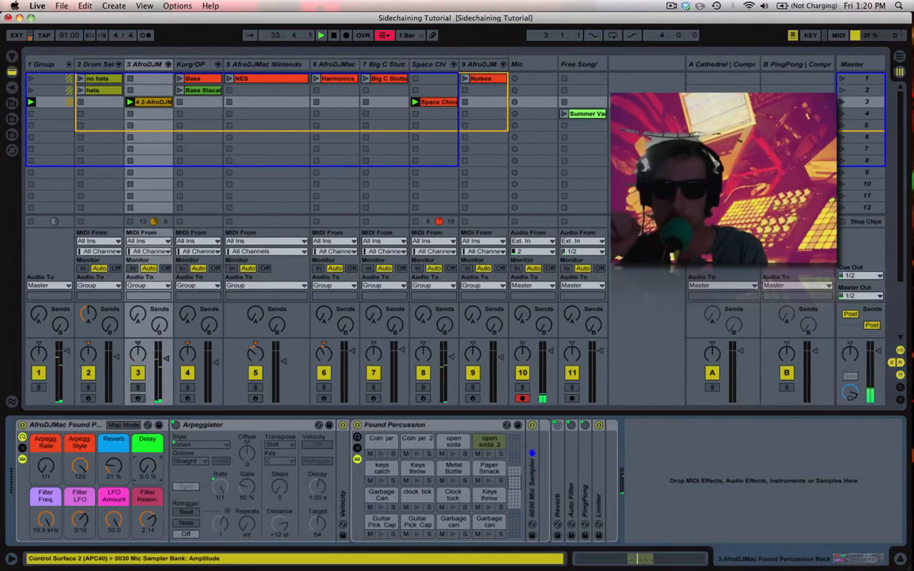
drag(148, 467, 147, 429)
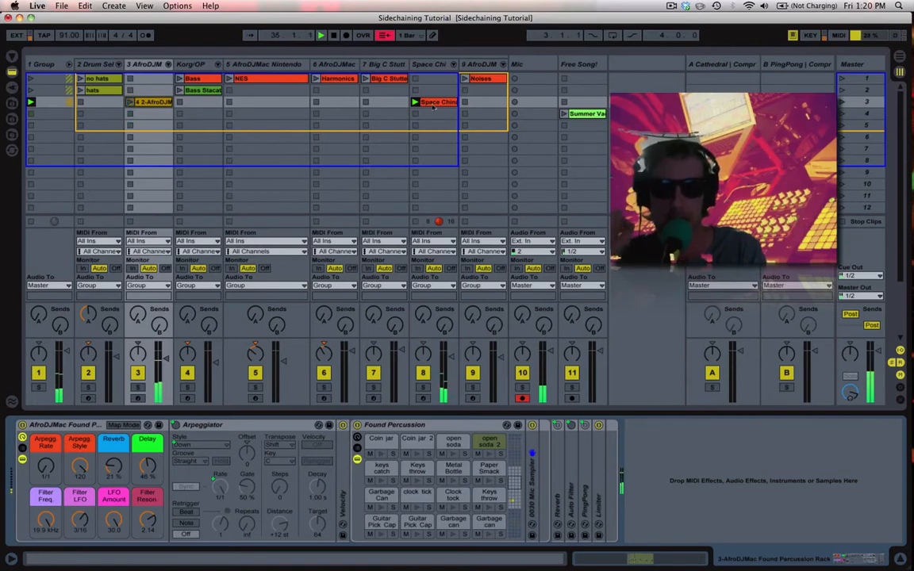
Bypass the Gate on the Space China track to hear the synth ungated, and reactivate it.
click(436, 68)
click(182, 426)
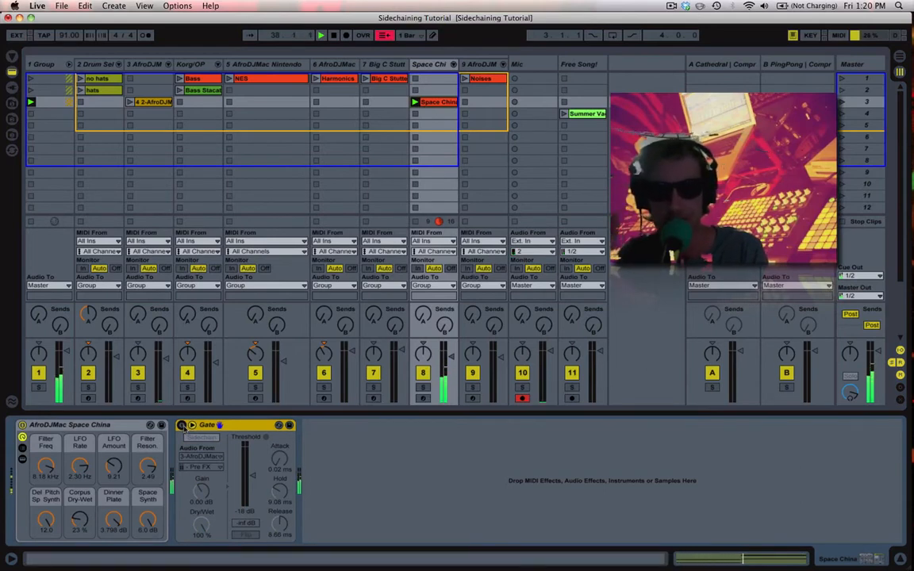
click(182, 426)
Relaunch the Found Percussion clip, and mute and unmute its track to hear the gated synth alone.
click(130, 110)
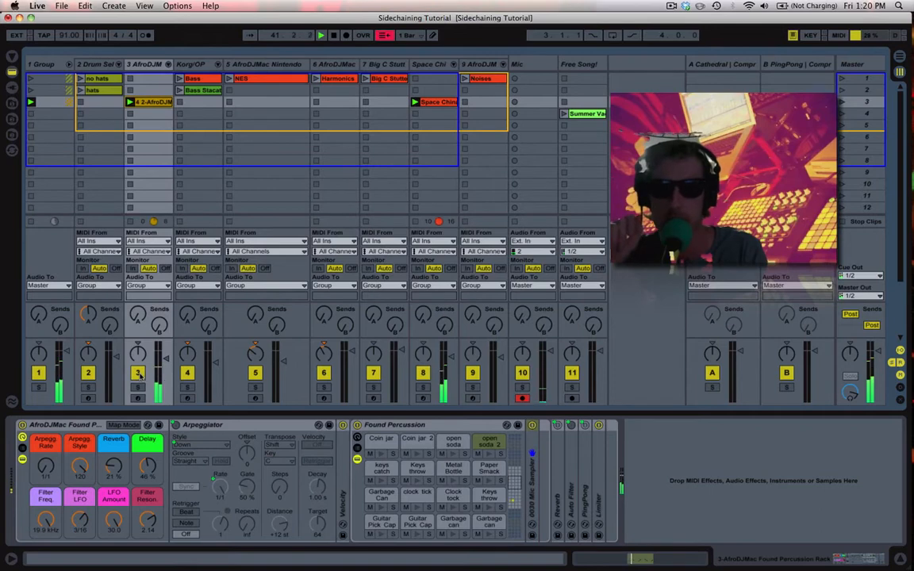
click(138, 373)
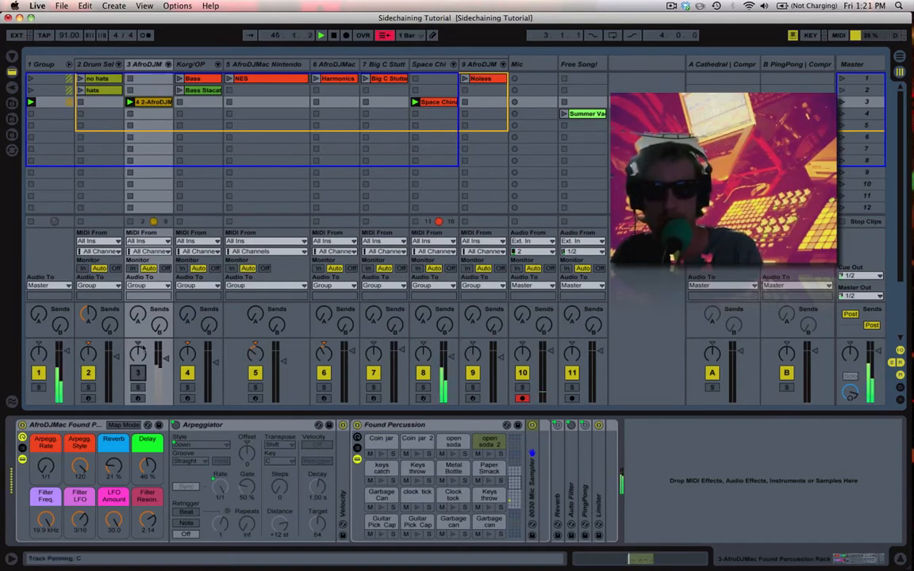
click(138, 373)
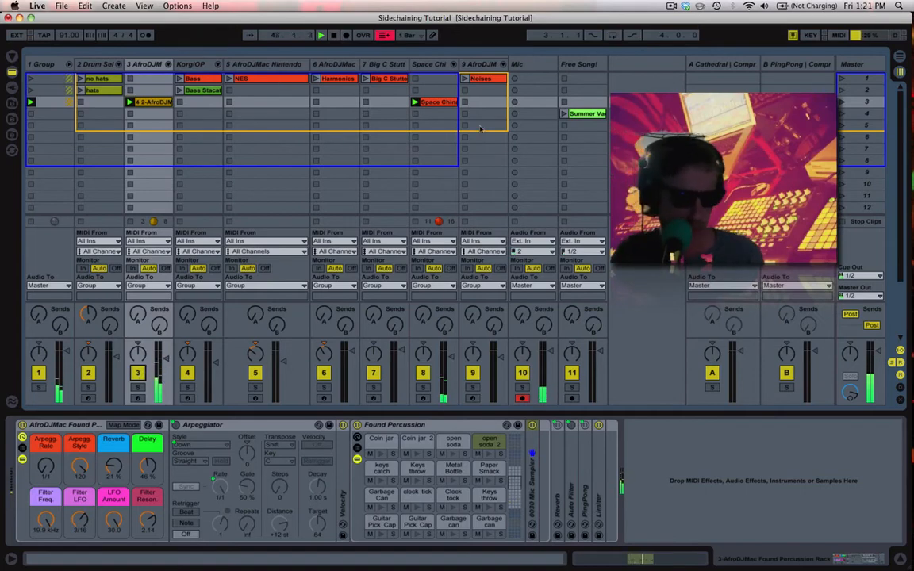
Play the NES clip alone on the Nintendo track, comparing its Auto Filter and that filter's Sidechain off and on.
click(272, 70)
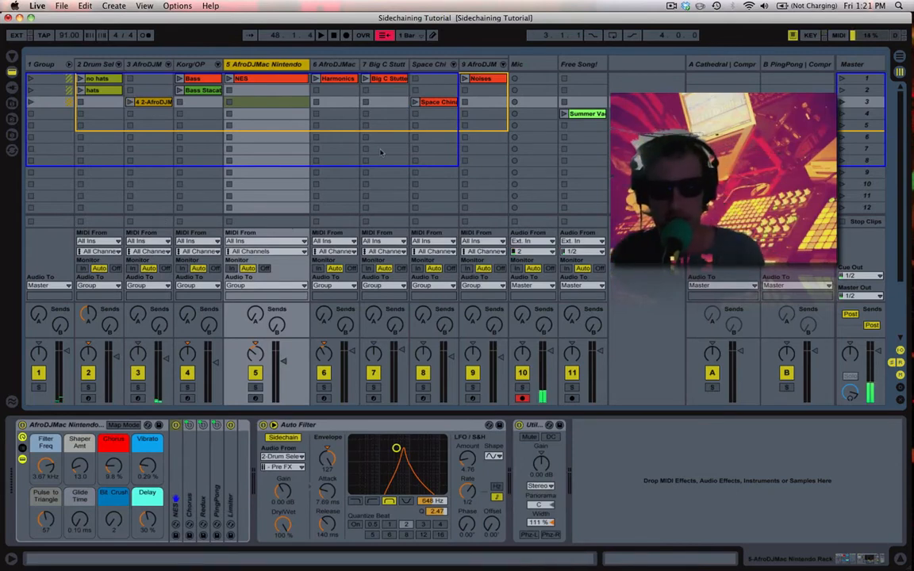
click(229, 78)
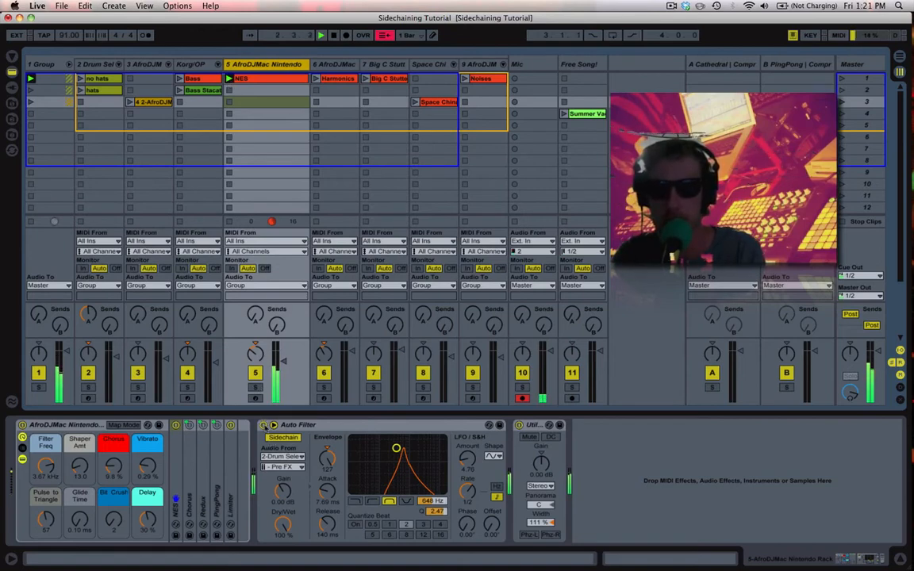
click(263, 425)
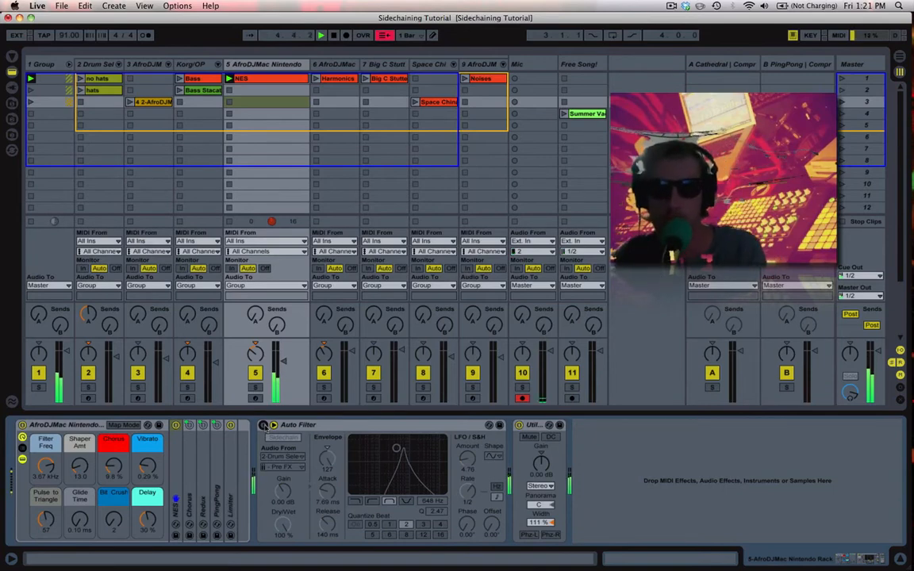
click(263, 426)
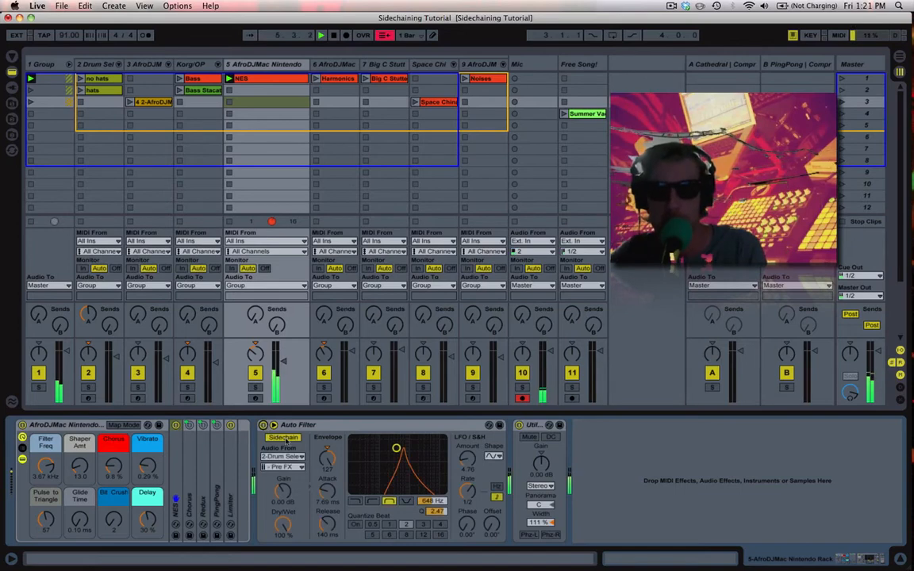
click(284, 438)
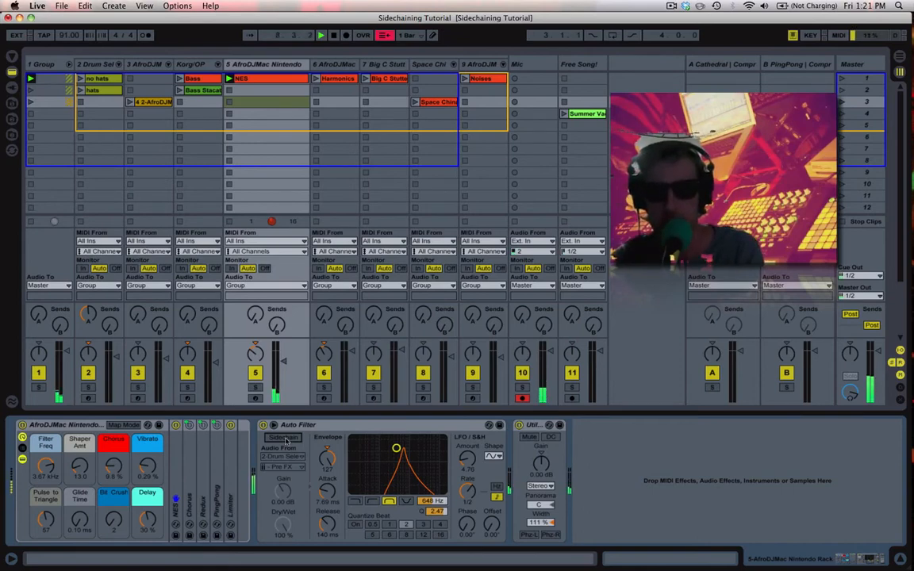
click(284, 438)
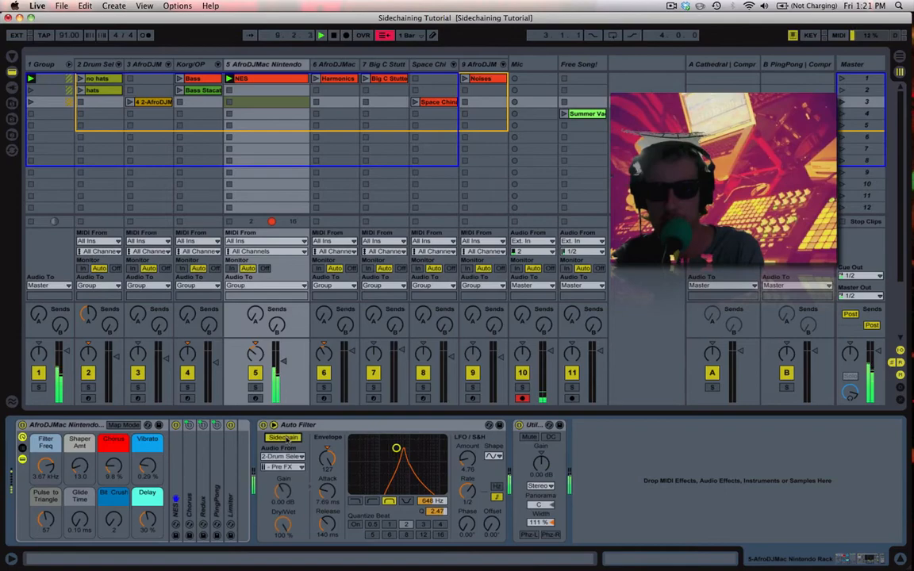
Check the Drum Selector tap points available to the Auto Filter's sidechain and launch the no hats drum clip.
click(291, 467)
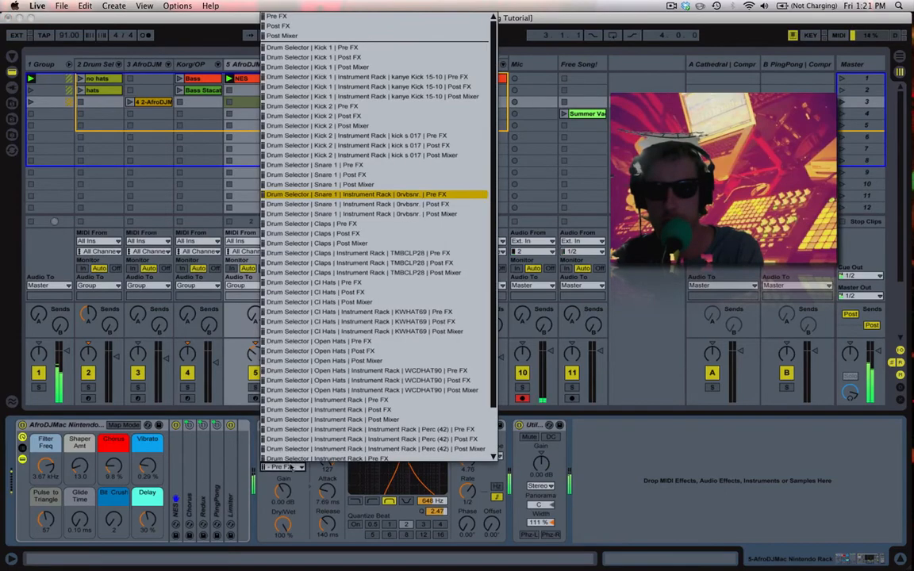
click(357, 429)
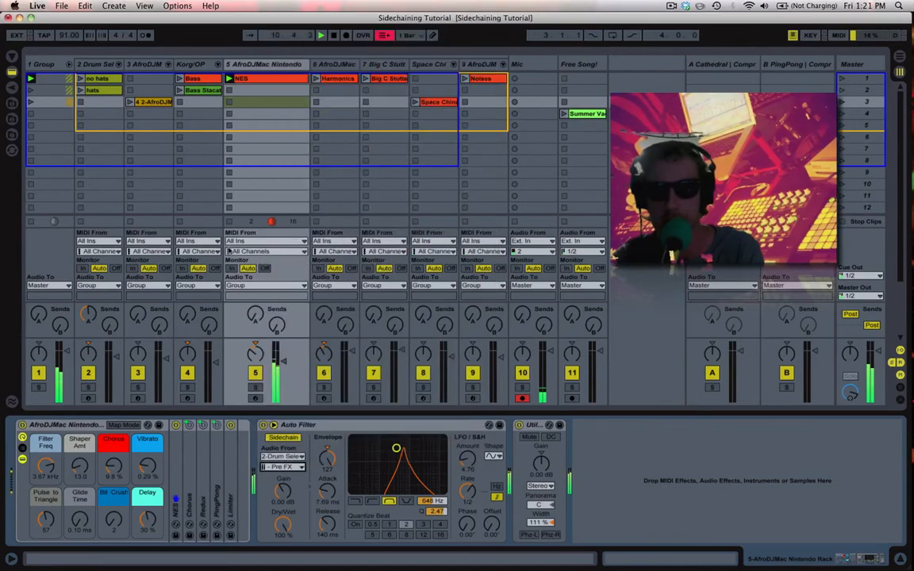
click(291, 467)
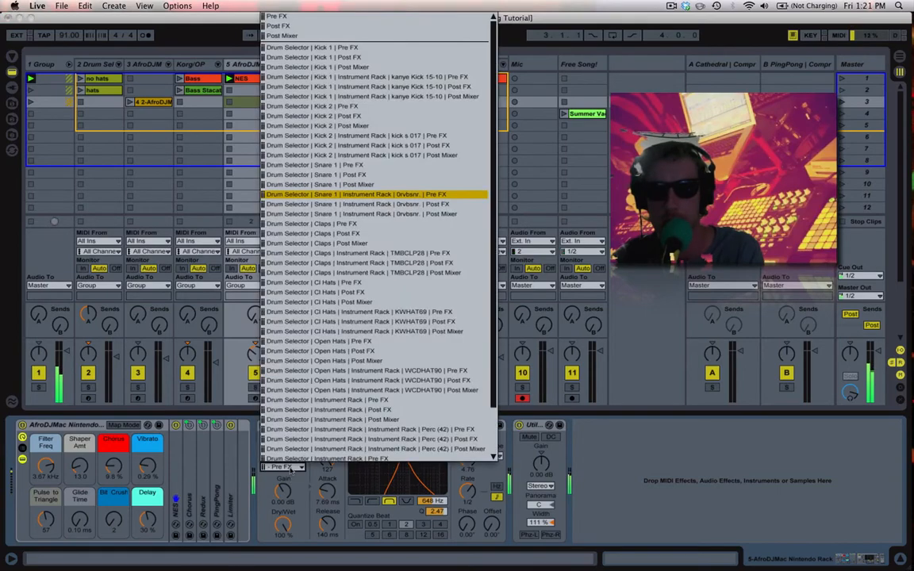
click(182, 322)
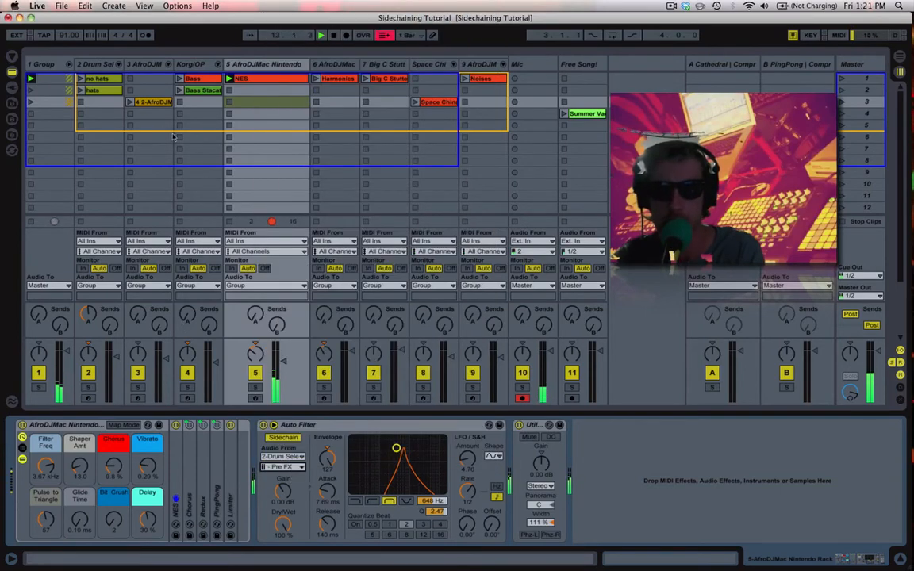
click(80, 81)
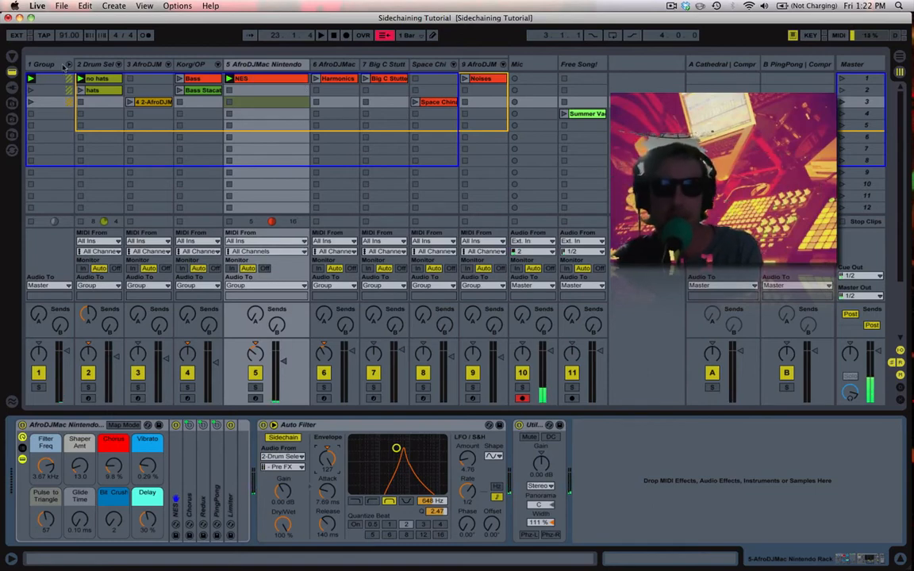
Compare the Nintendo track's sidechained Auto Filter with the Compressors on the Drum Selector, Group and Noises tracks.
click(270, 68)
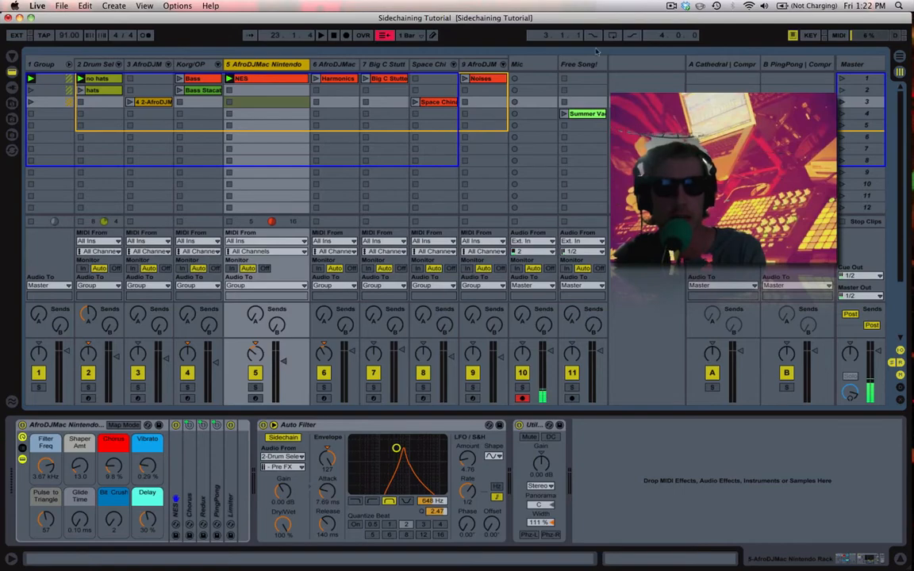
click(81, 64)
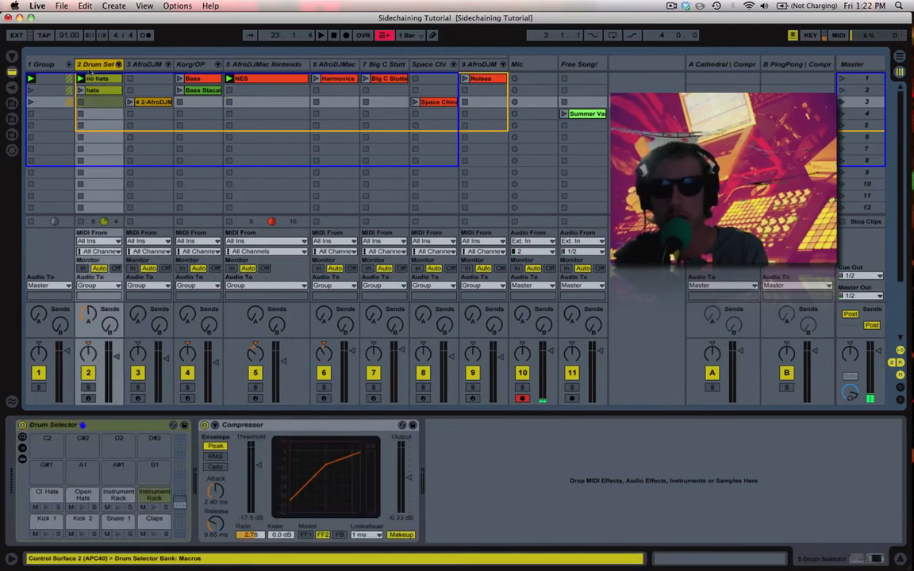
click(50, 63)
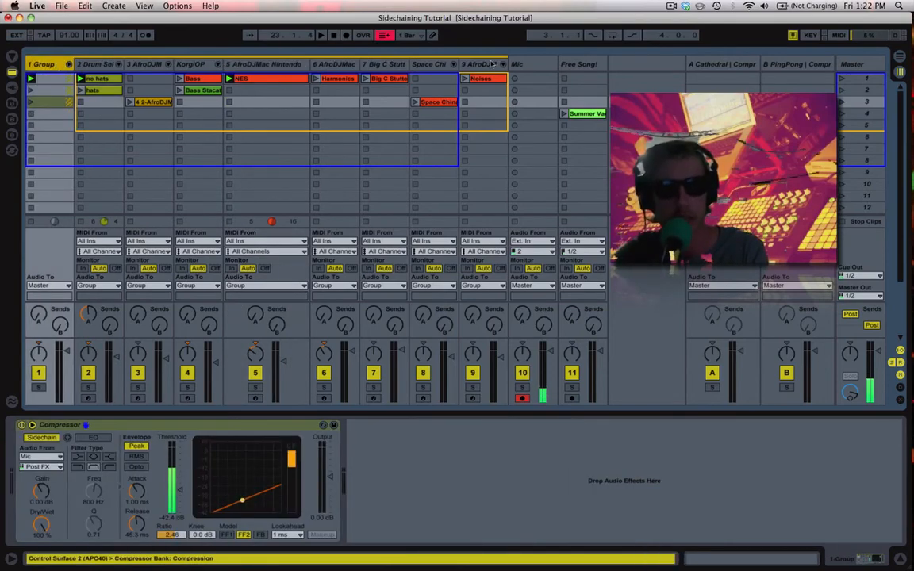
click(487, 65)
click(56, 63)
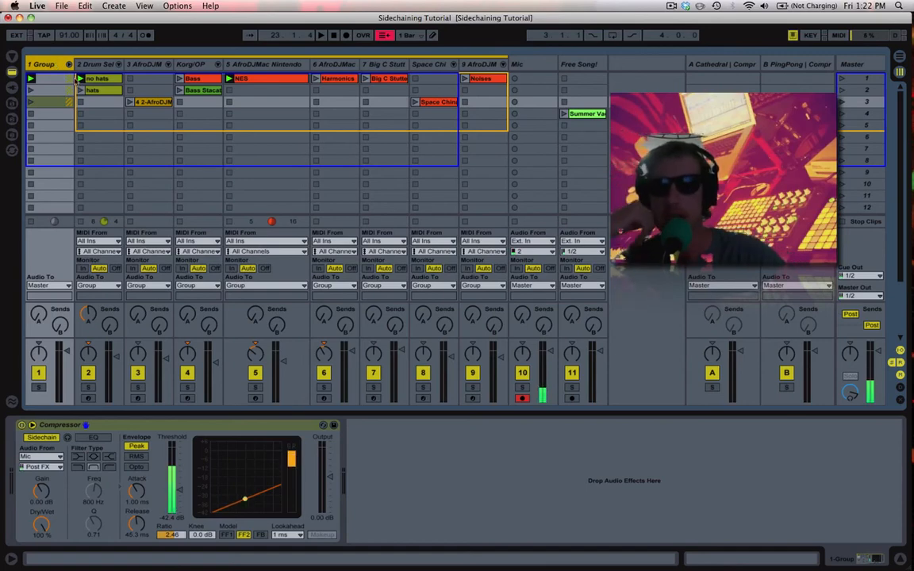
click(285, 64)
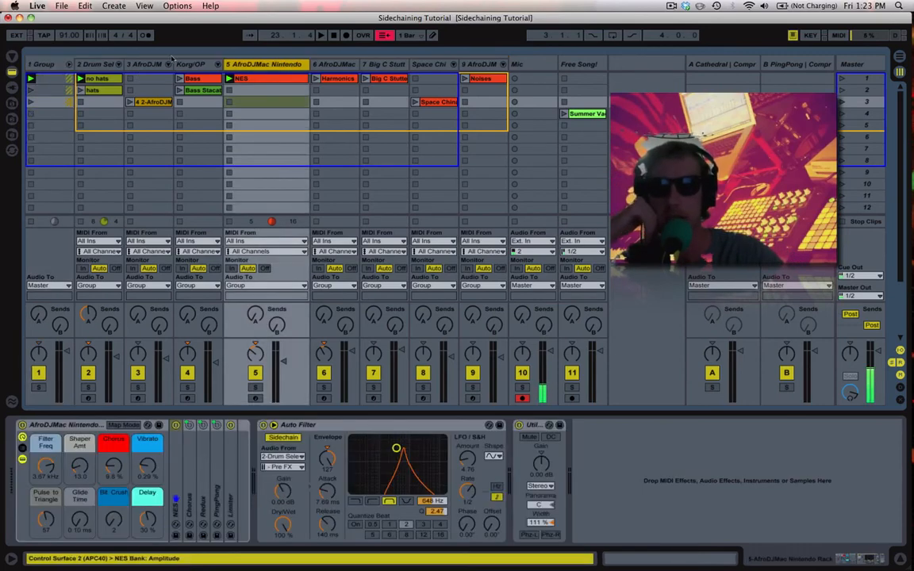
click(44, 64)
click(267, 64)
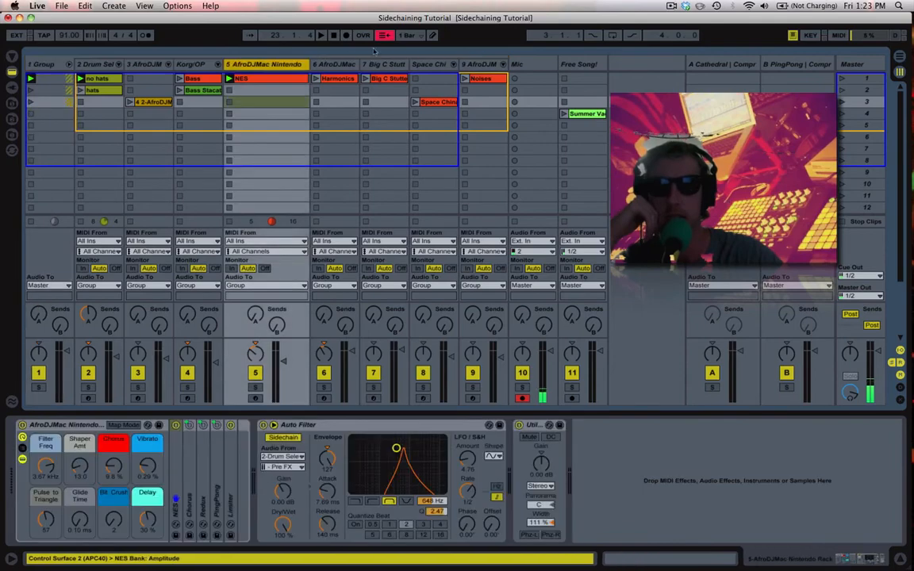
Examine the device chains across the Guitar Harmonics, Big C Stutter, Space China, Noises, Korg/OP, Found Percussion and Nintendo tracks.
click(342, 63)
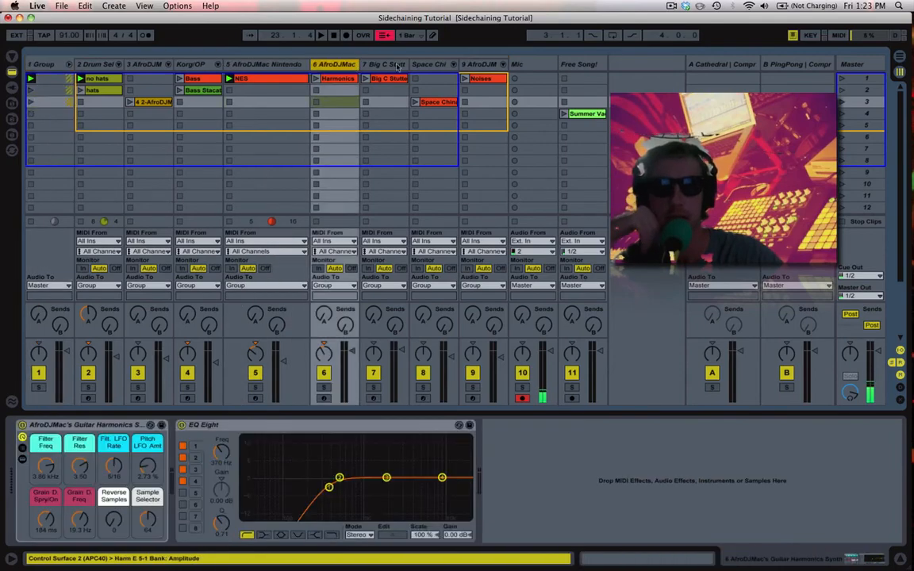
click(389, 64)
click(430, 63)
click(481, 63)
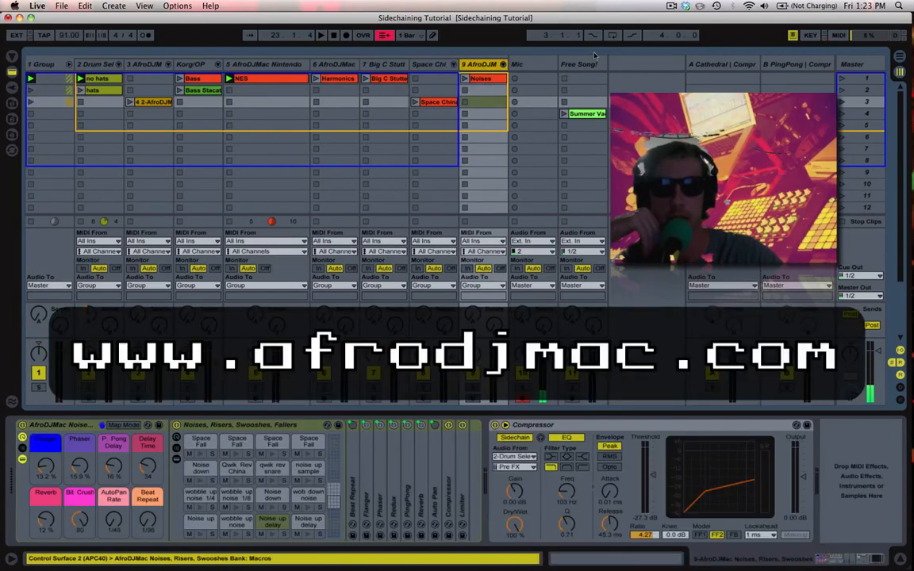
click(385, 64)
click(351, 67)
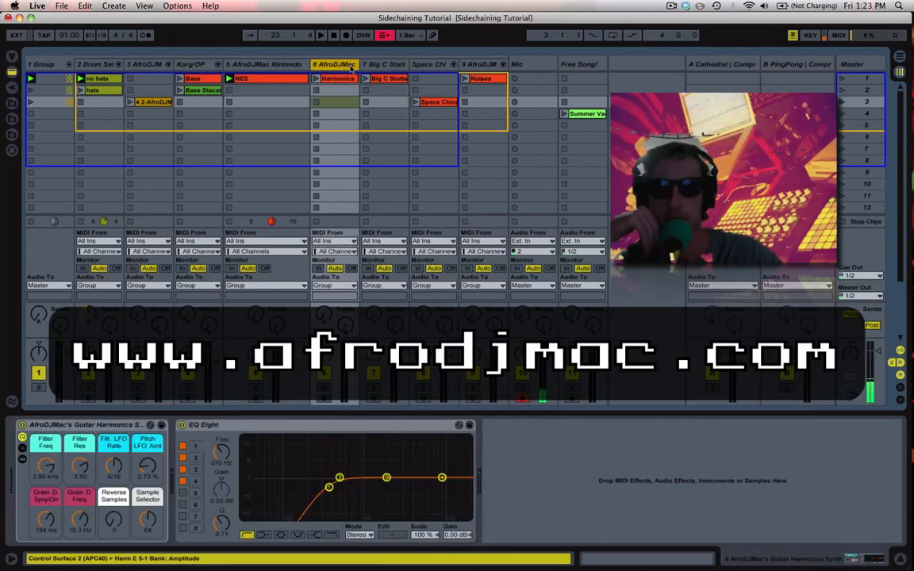
click(266, 64)
click(171, 63)
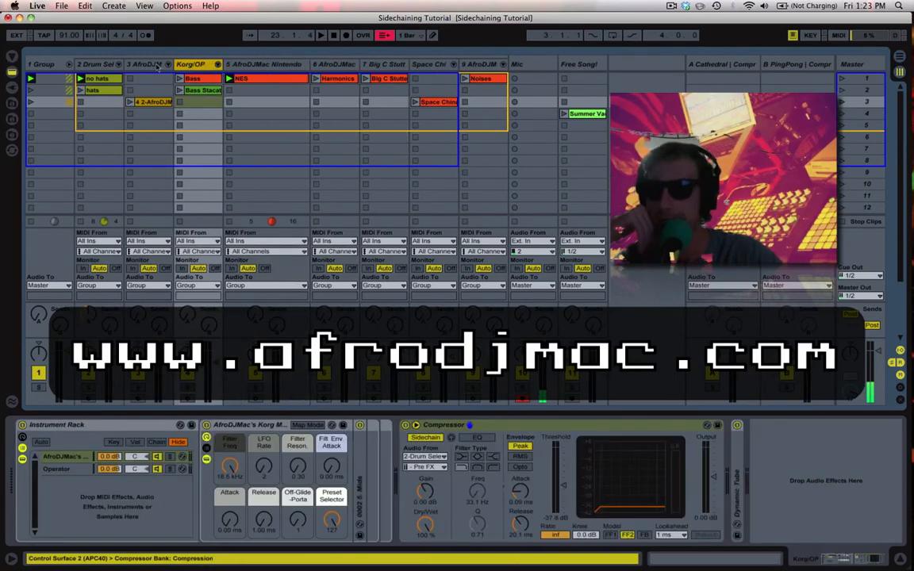
click(155, 66)
click(287, 63)
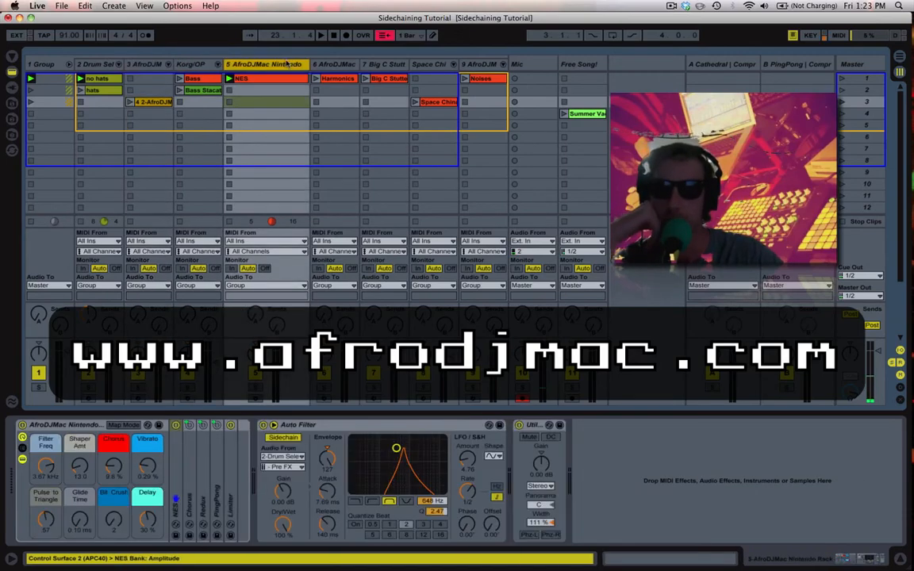
click(357, 64)
click(382, 63)
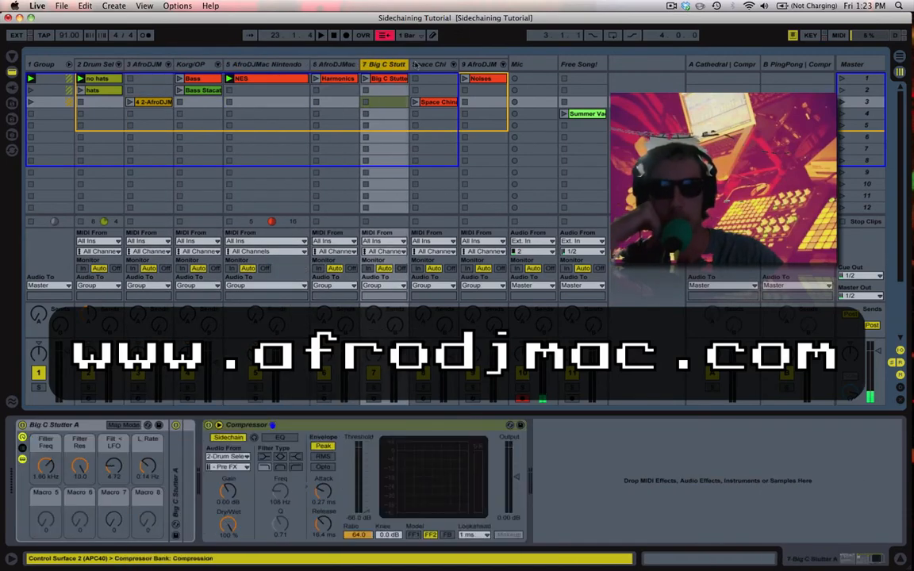
click(432, 64)
click(483, 64)
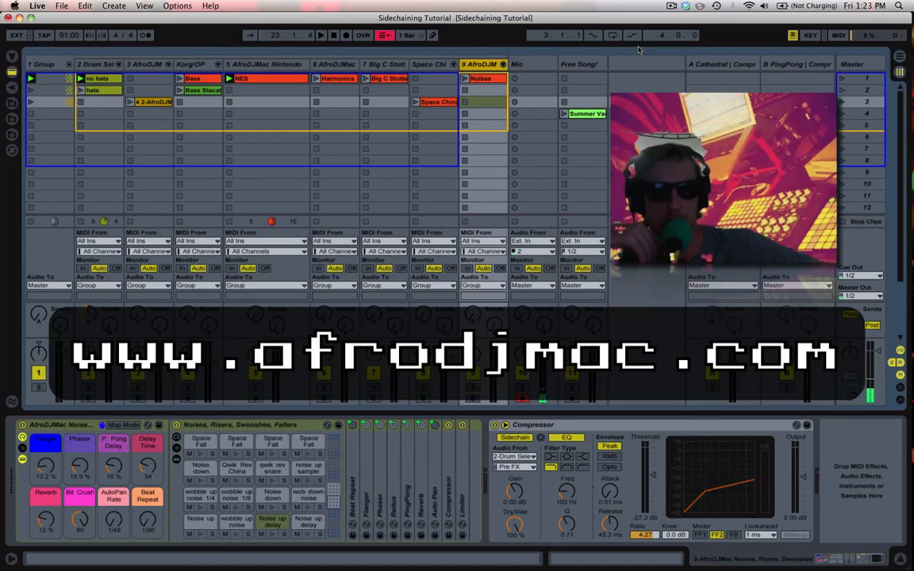
Stop the set's playback and end the ScreenFlow screen recording.
key(space)
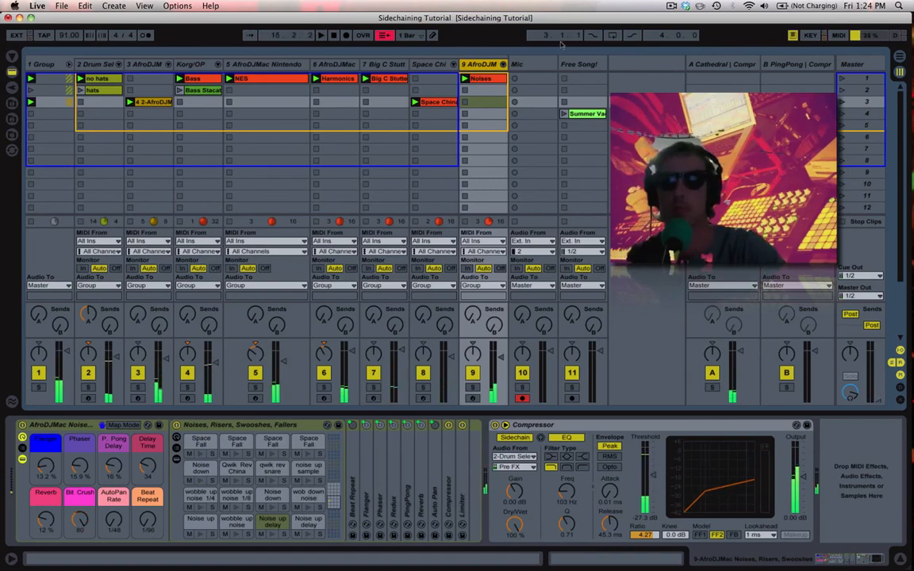
click(671, 6)
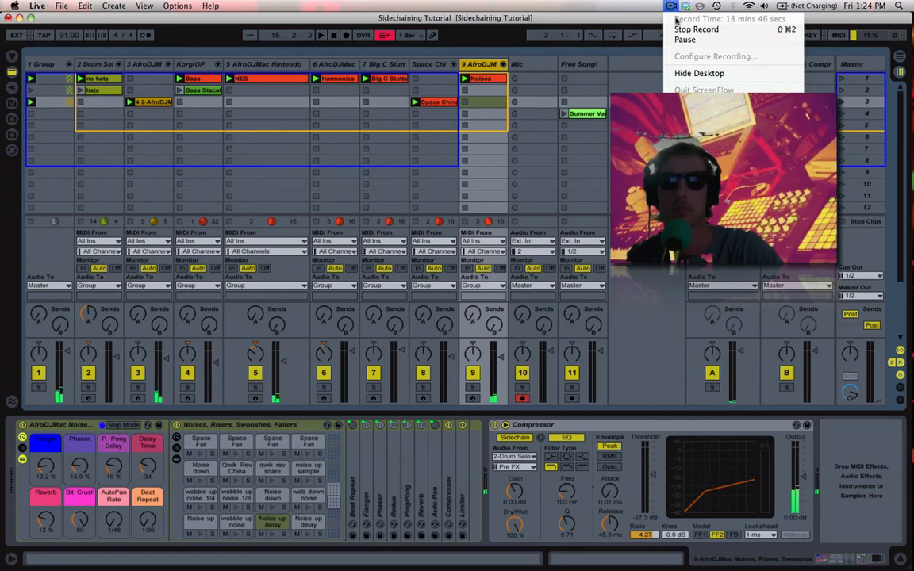
click(697, 29)
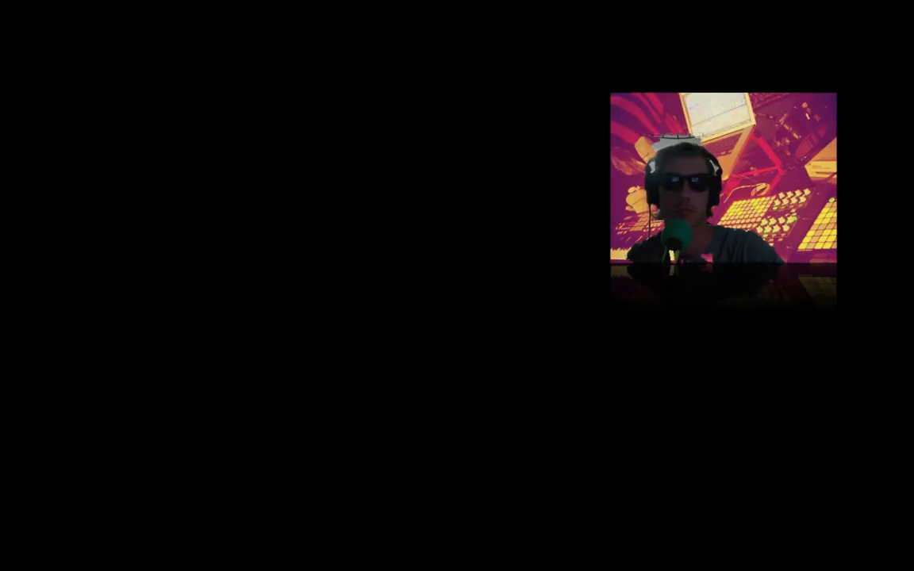